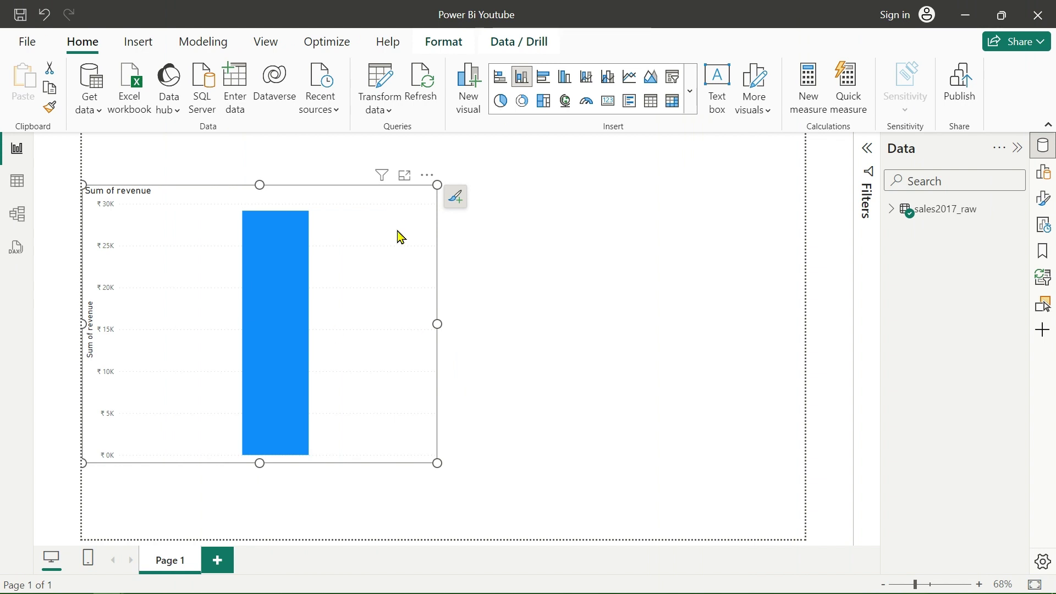
Delete the Sum of revenue column chart and open the sales2017_raw query in Power Query Editor.
{"action": "key", "text": "Delete"}
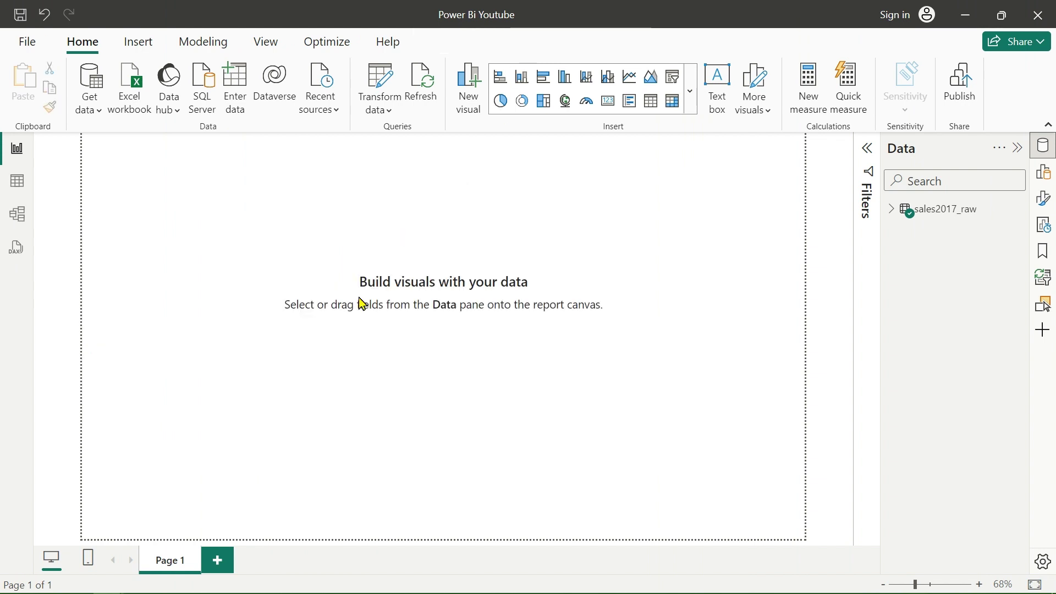
{"action": "left_click", "coordinate": [375, 88]}
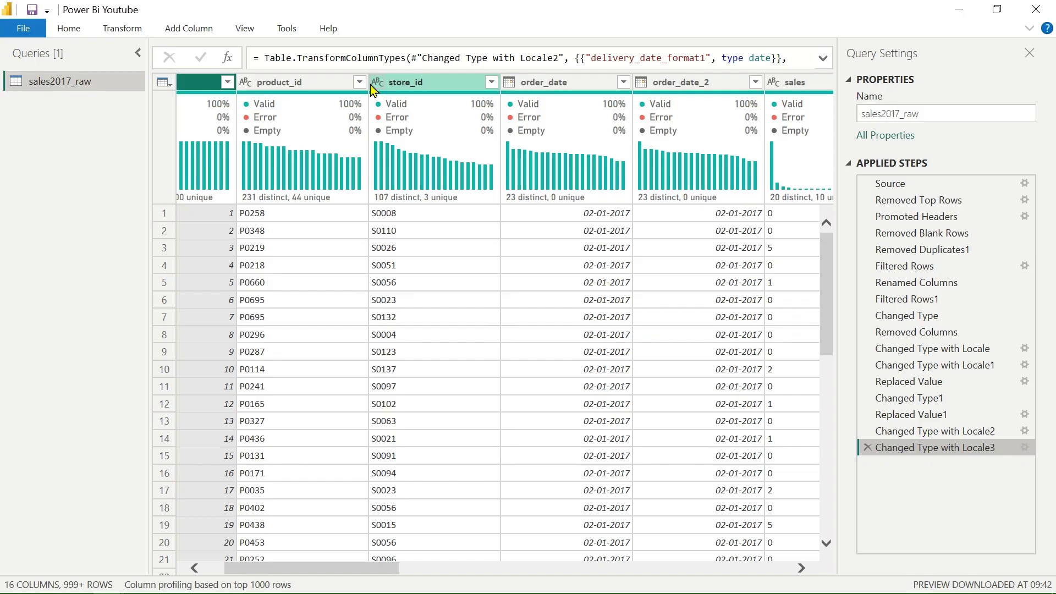
{"action": "left_click", "coordinate": [372, 85]}
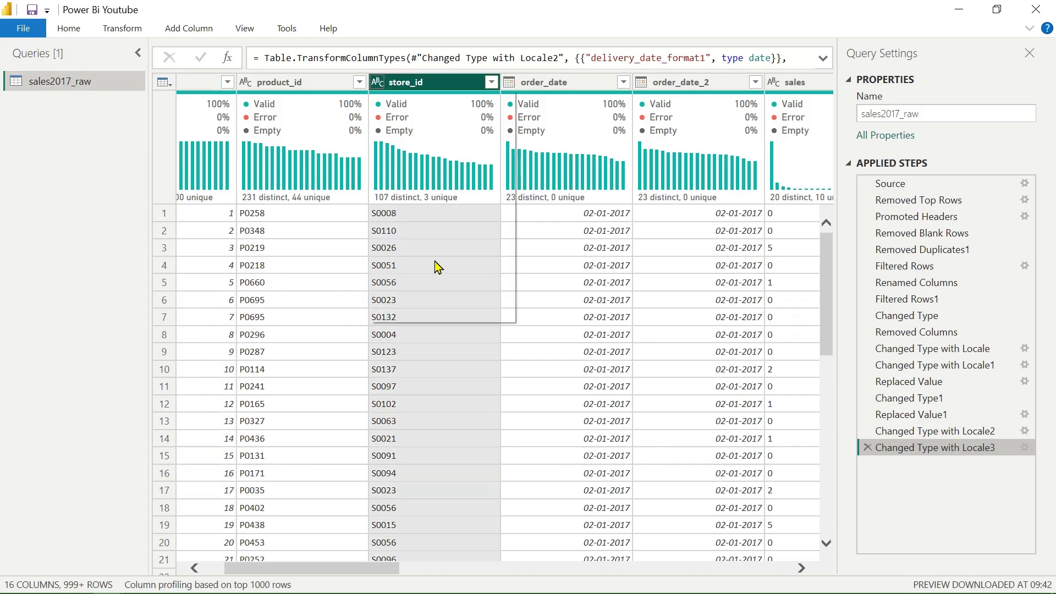
{"action": "left_click", "coordinate": [435, 261]}
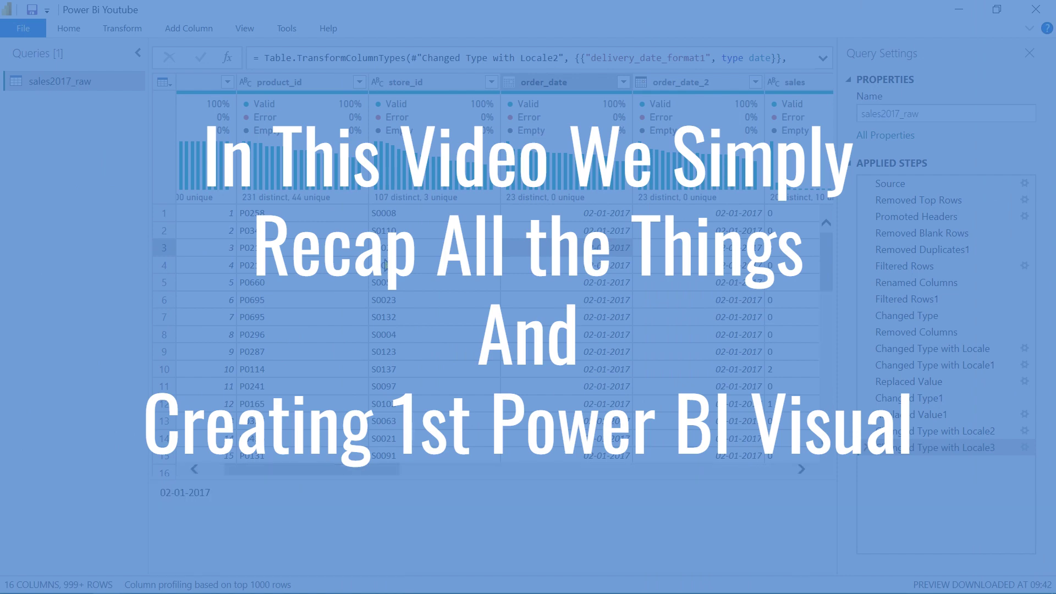
{"action": "scroll", "coordinate": [385, 264], "scroll_direction": "left", "scroll_amount": 2}
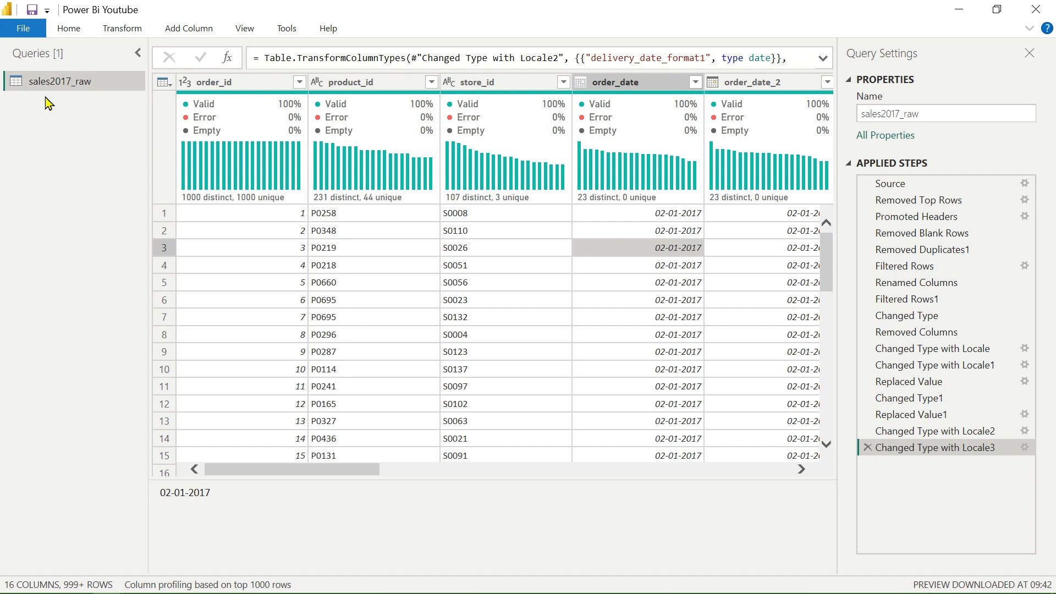
Review the row-cleaning steps of the sales2017_raw query, from Source through Removed Duplicates1 to Filtered Rows.
{"action": "left_click", "coordinate": [887, 185]}
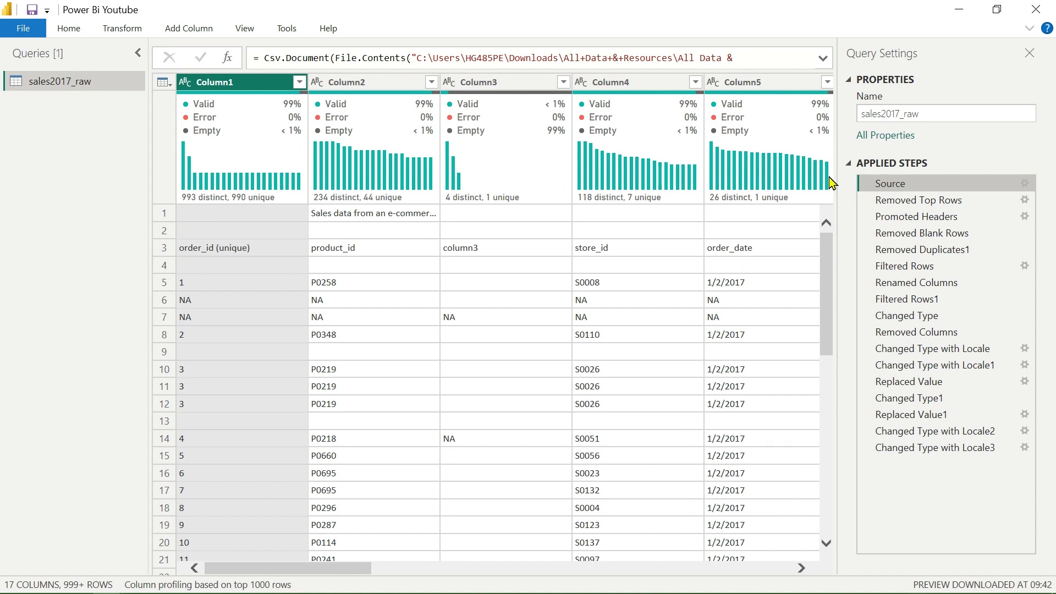
{"action": "left_click", "coordinate": [892, 202]}
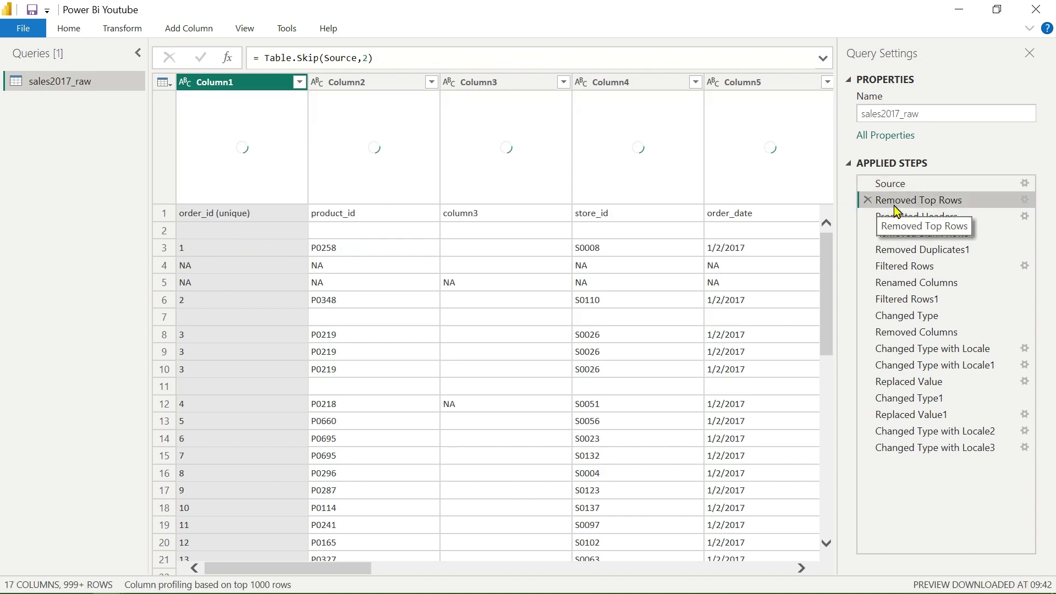
{"action": "left_click", "coordinate": [898, 219]}
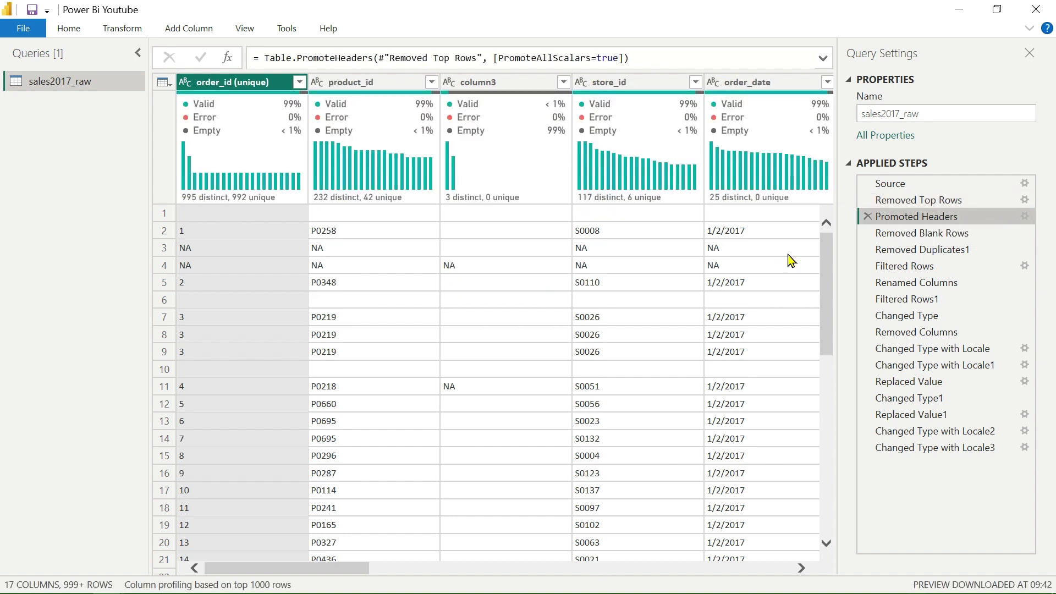
{"action": "left_click", "coordinate": [893, 233]}
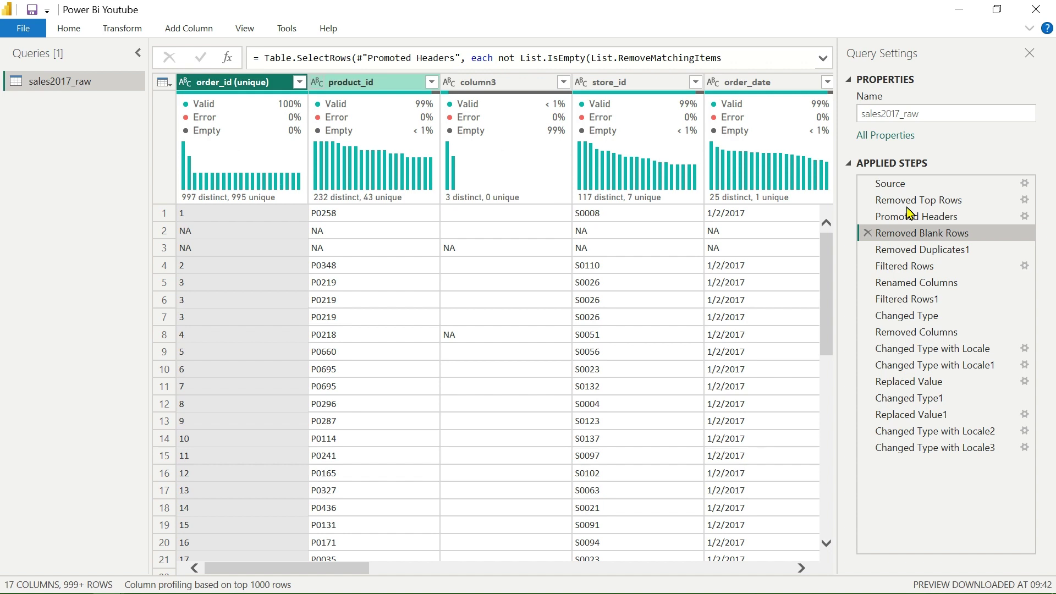
{"action": "left_click", "coordinate": [928, 250]}
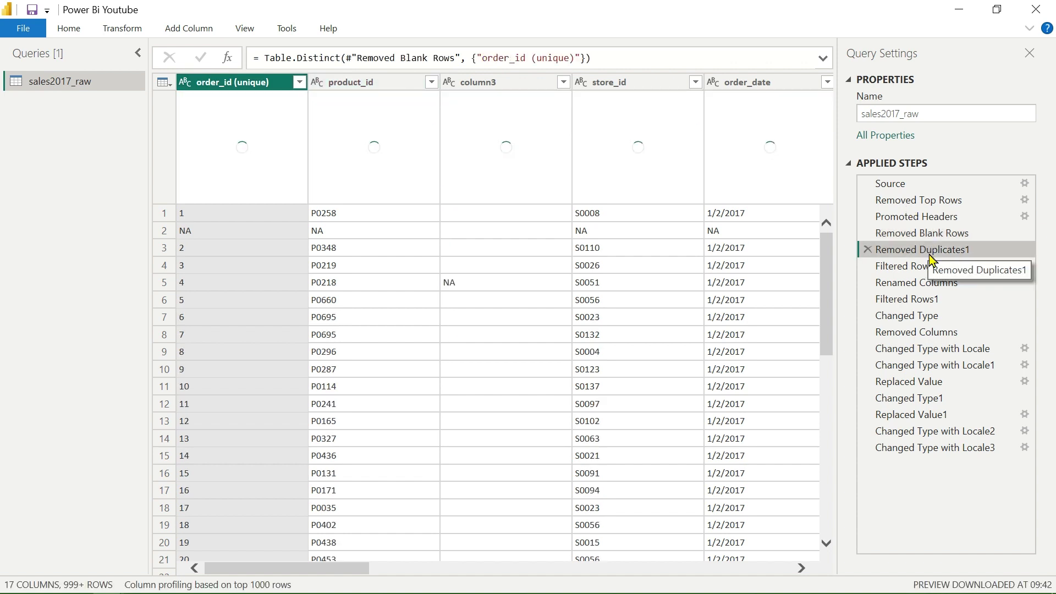
{"action": "left_click", "coordinate": [920, 270]}
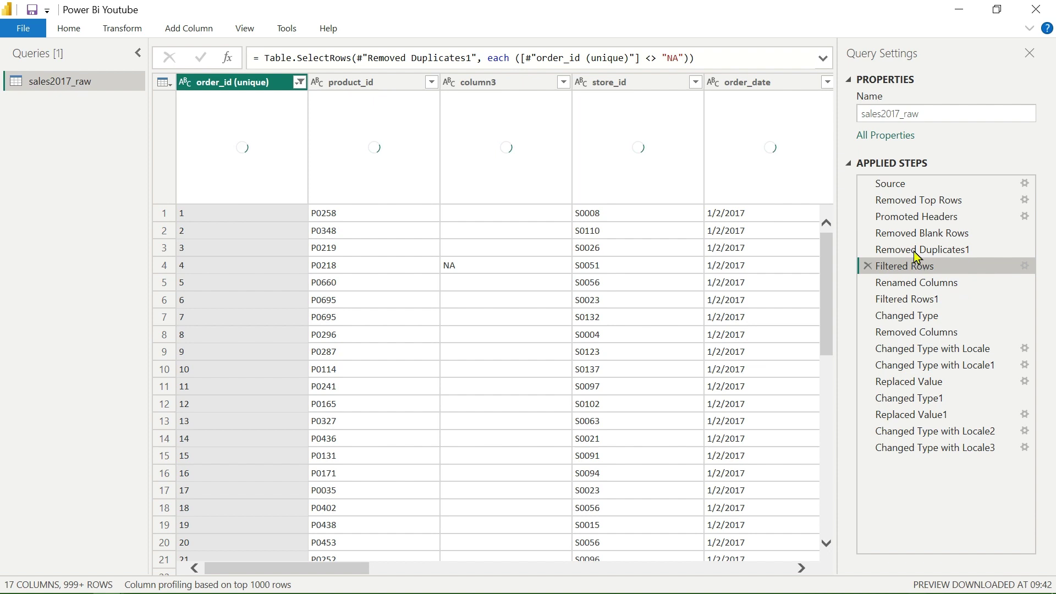
{"action": "left_click", "coordinate": [918, 250]}
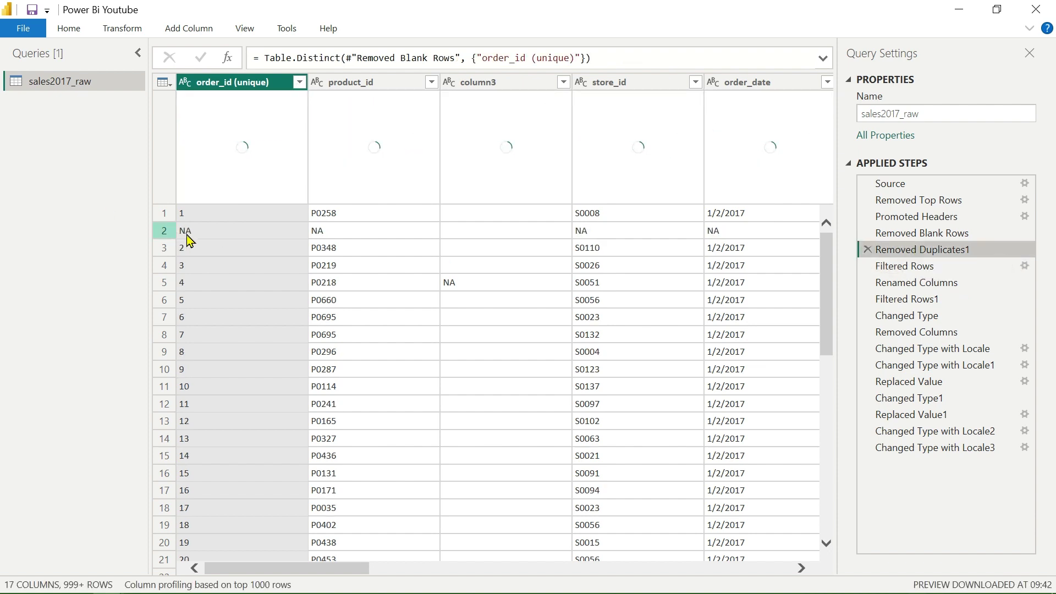
{"action": "left_click", "coordinate": [931, 266]}
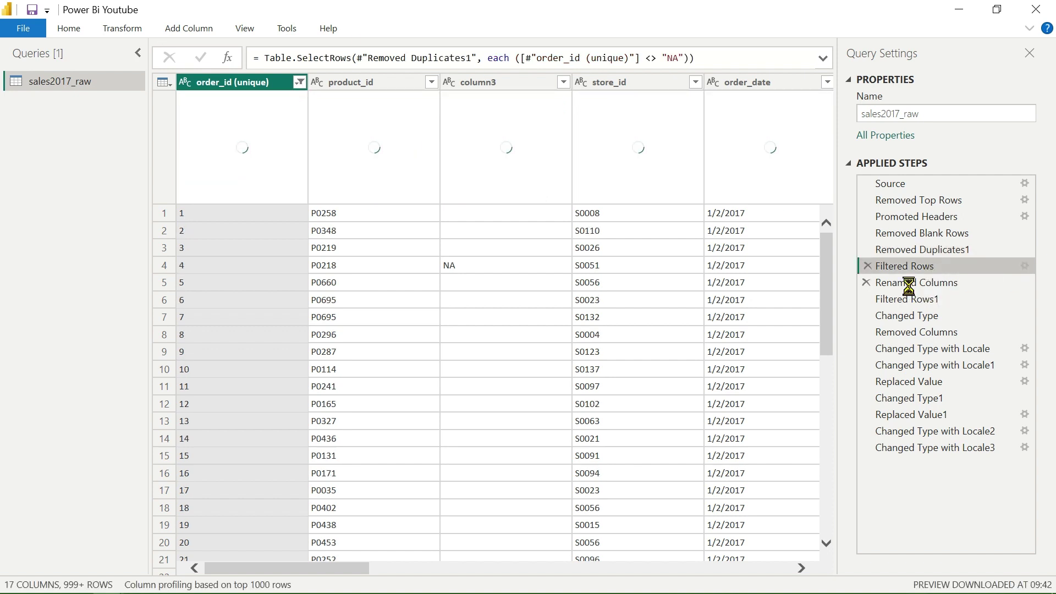
Review the applied steps from Renamed Columns to Removed Columns, including the order_id column's distribution.
{"action": "left_click", "coordinate": [910, 284]}
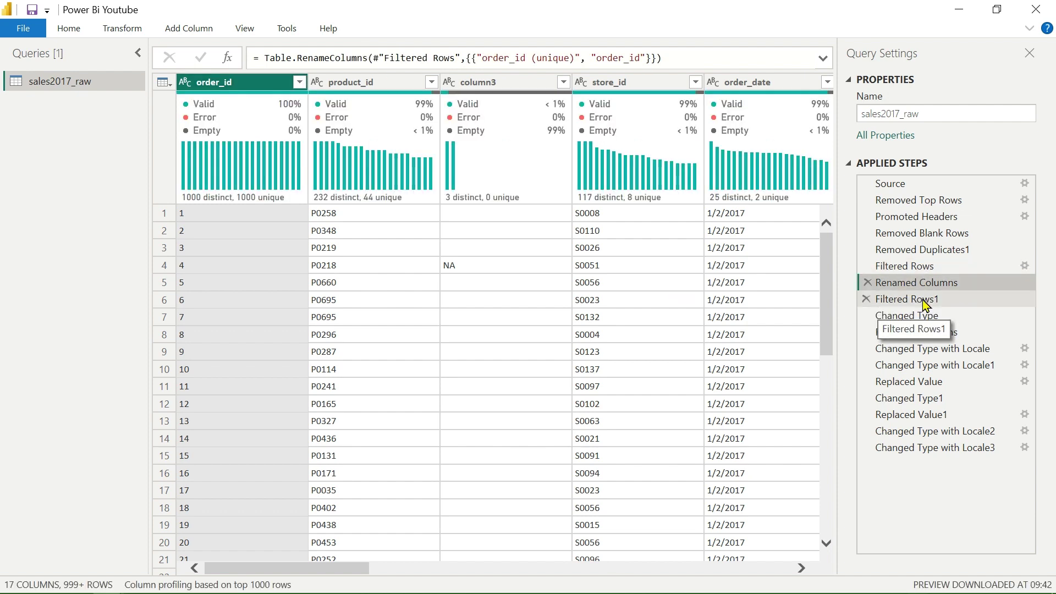
{"action": "left_click", "coordinate": [924, 300]}
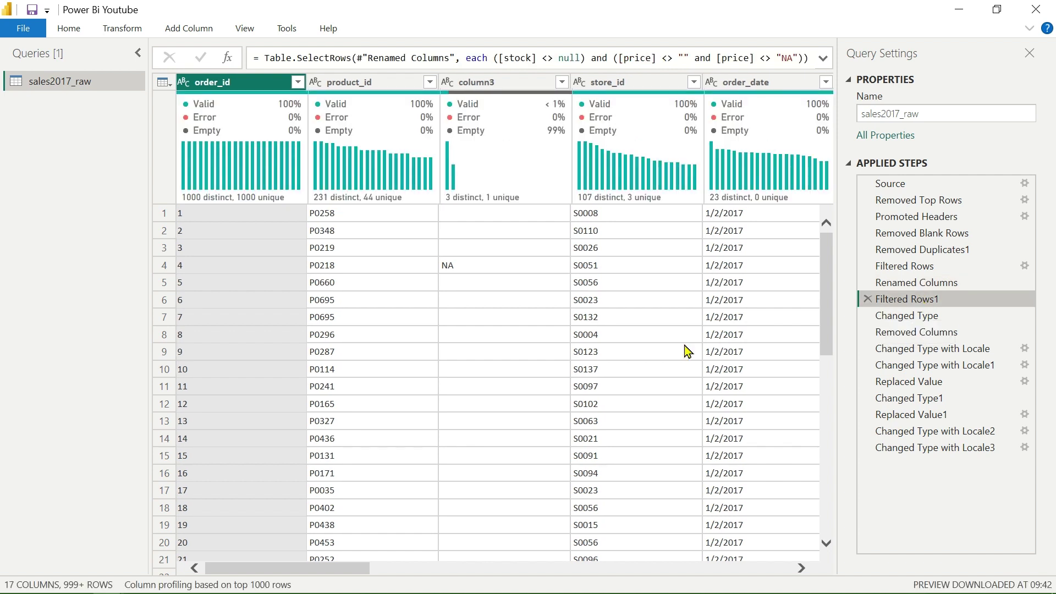
{"action": "left_click", "coordinate": [908, 321]}
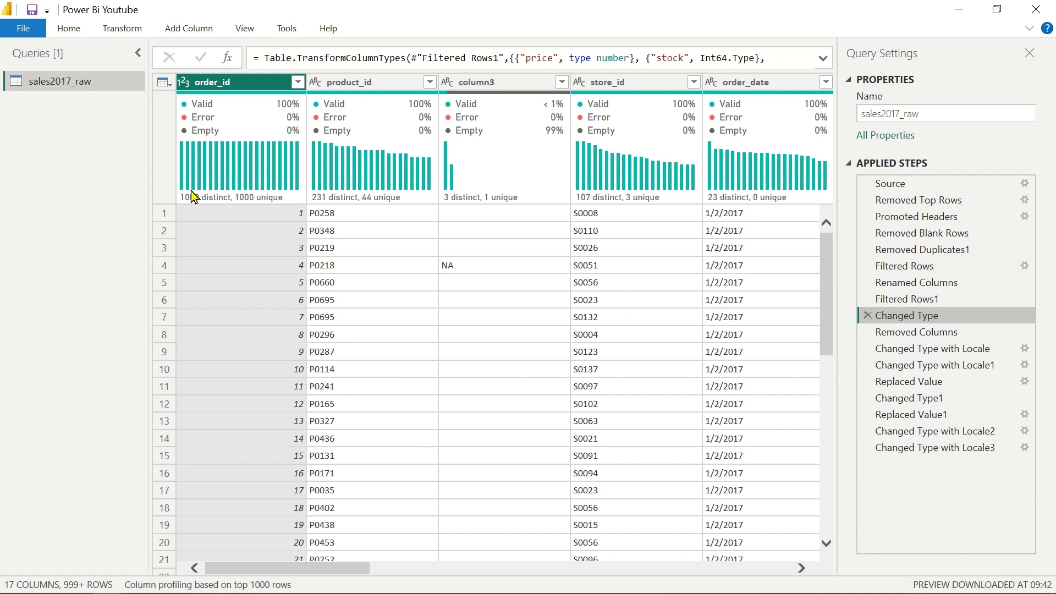
{"action": "mouse_move", "coordinate": [196, 204]}
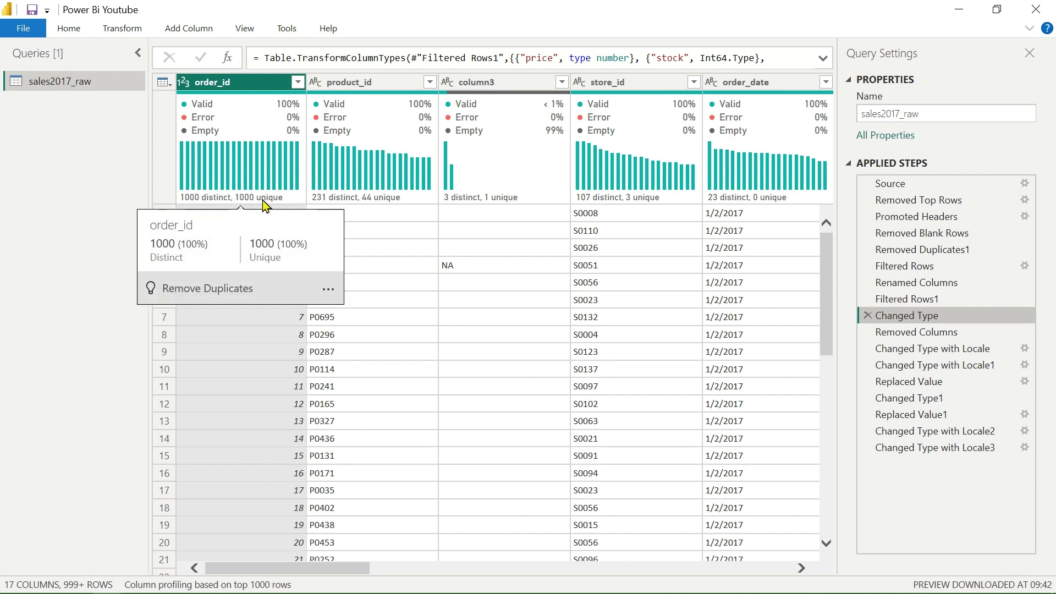
{"action": "left_click", "coordinate": [952, 335]}
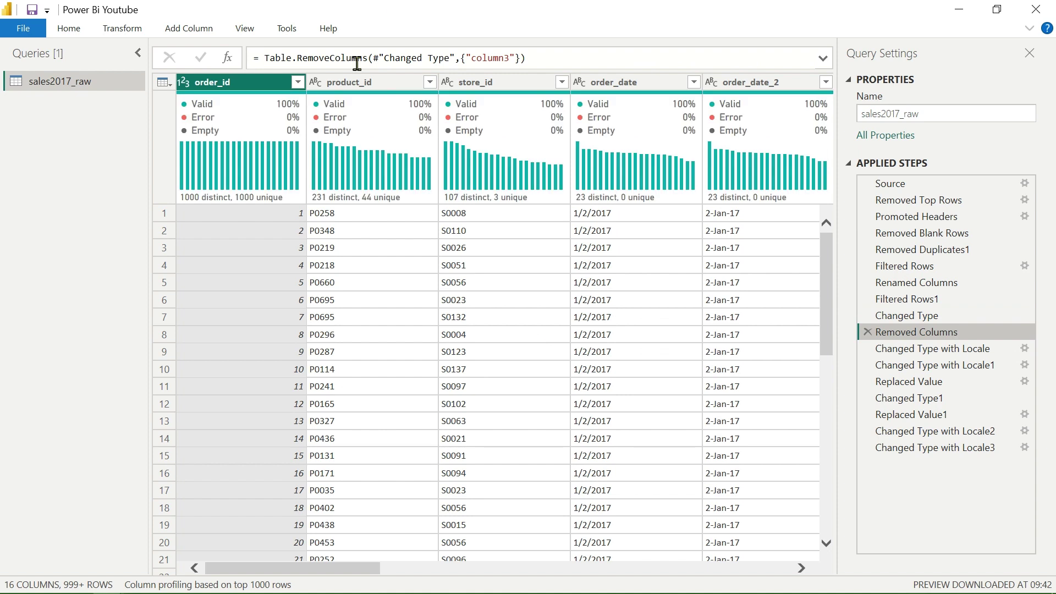
Inspect the two locale-based date conversions for order_date and order_date_2 in the applied steps.
{"action": "left_click", "coordinate": [958, 359]}
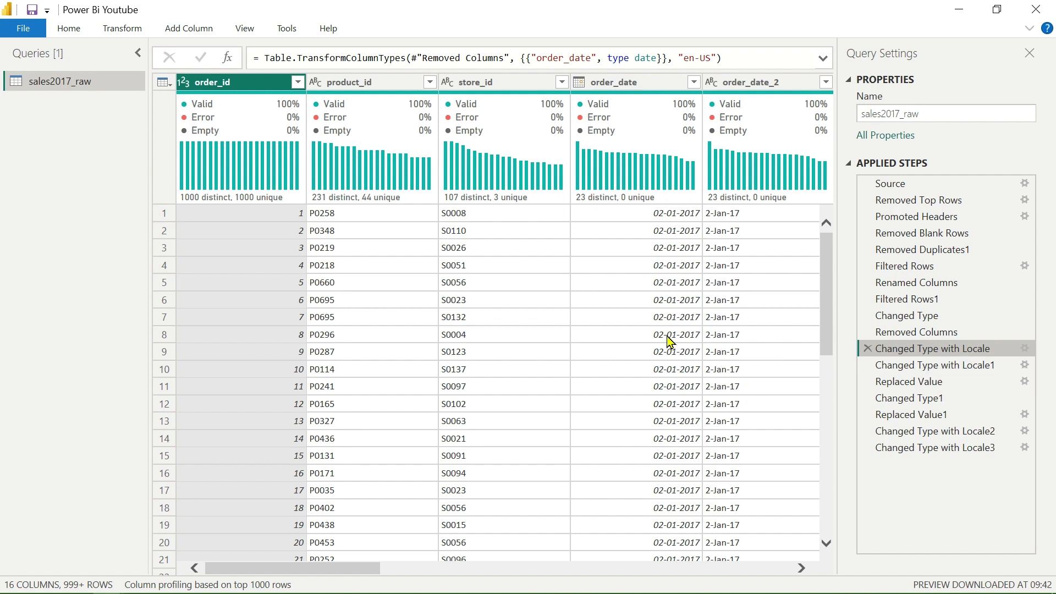
{"action": "scroll", "coordinate": [670, 342], "scroll_direction": "right", "scroll_amount": 2}
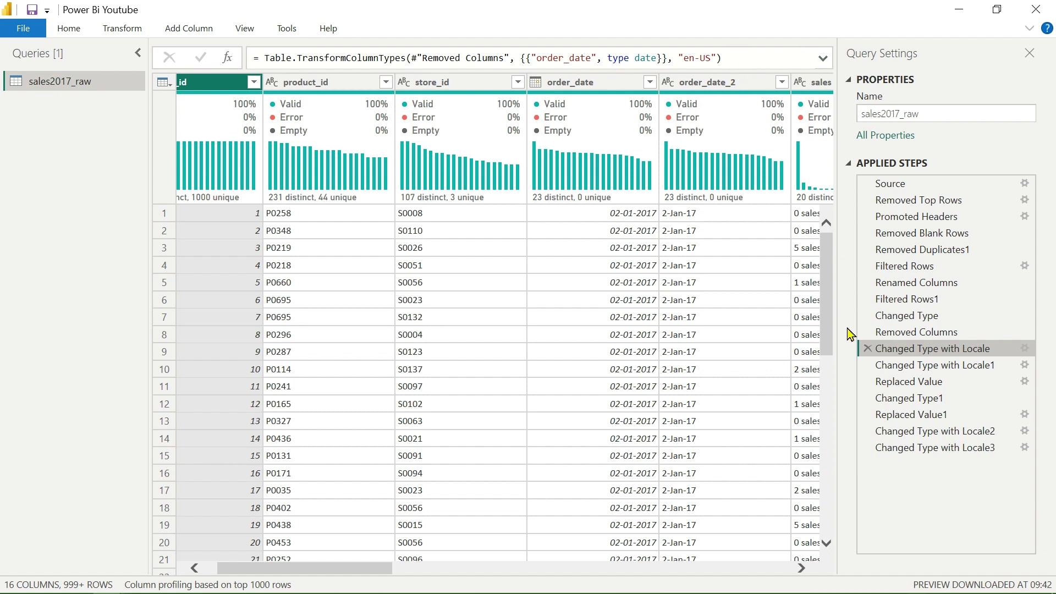
{"action": "left_click", "coordinate": [932, 366]}
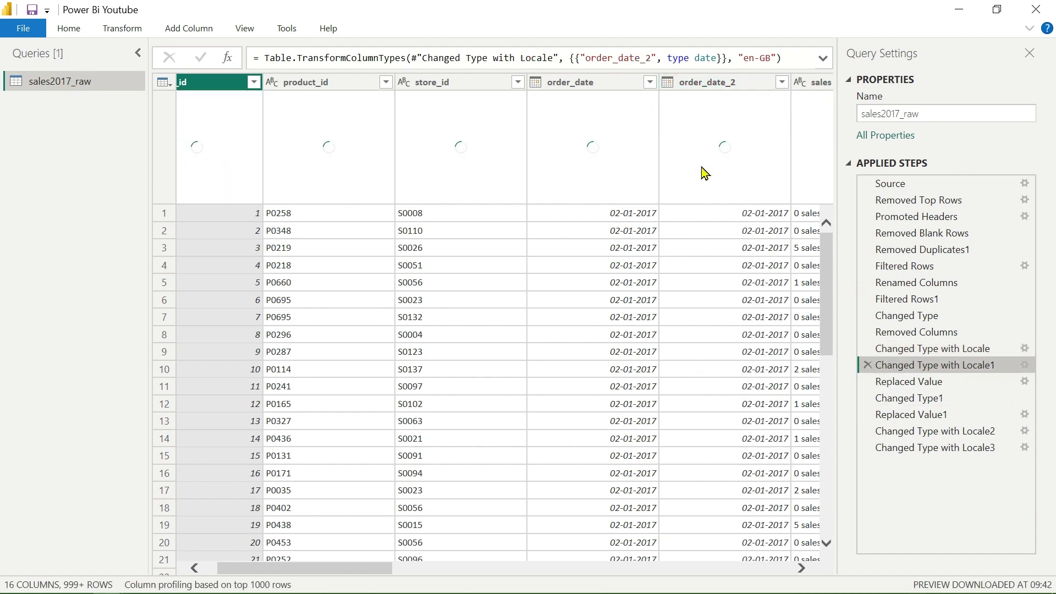
Examine the applied steps from Replaced Value to Changed Type with Locale2, covering sales, revenue, promo_bin_1 and delivery_date_format2.
{"action": "left_click", "coordinate": [937, 381]}
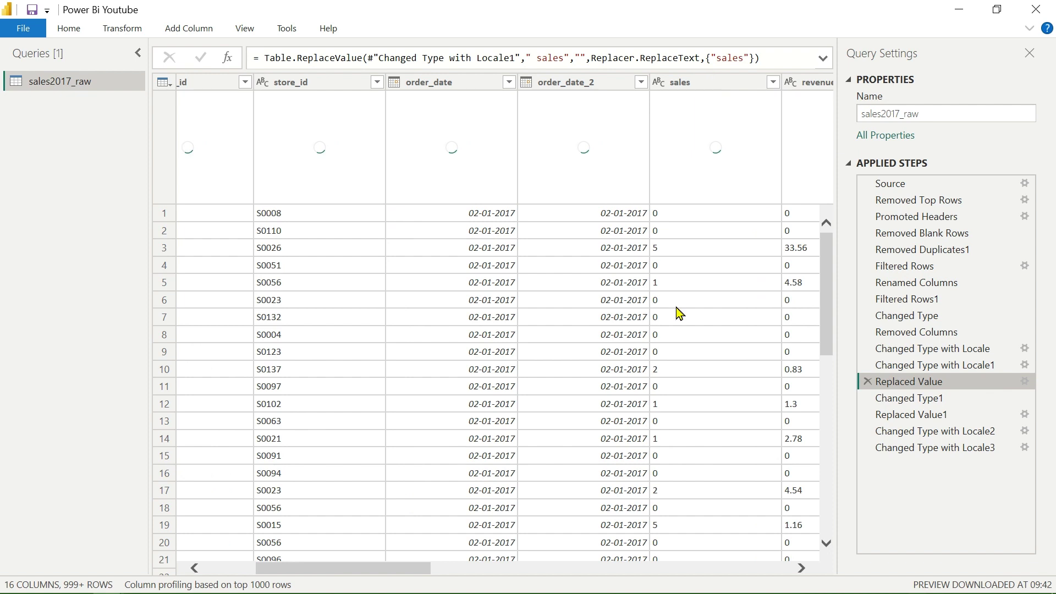
{"action": "left_click", "coordinate": [894, 408]}
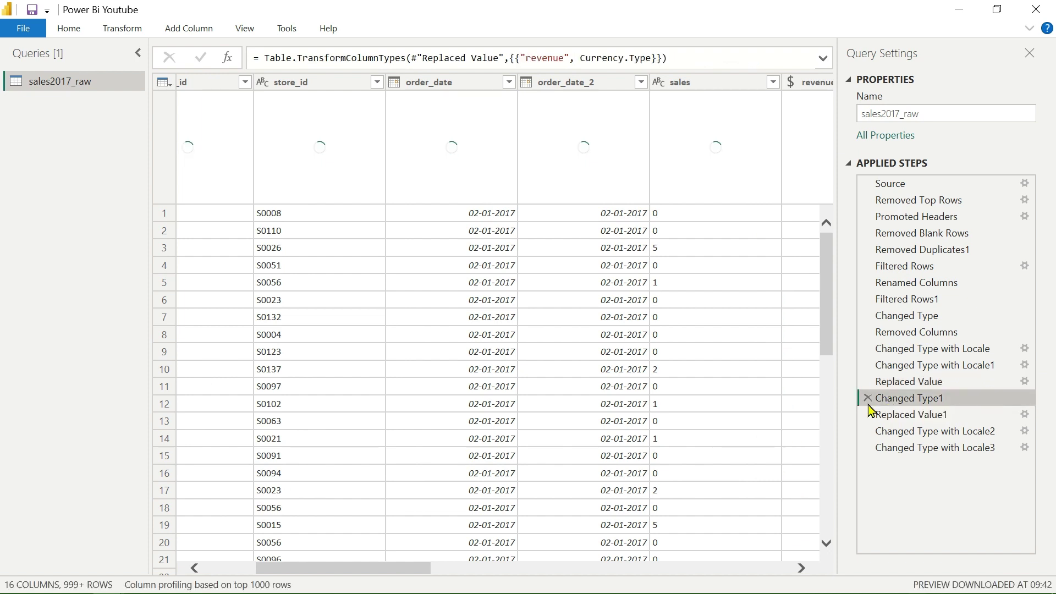
{"action": "scroll", "coordinate": [684, 329], "scroll_direction": "right", "scroll_amount": 5}
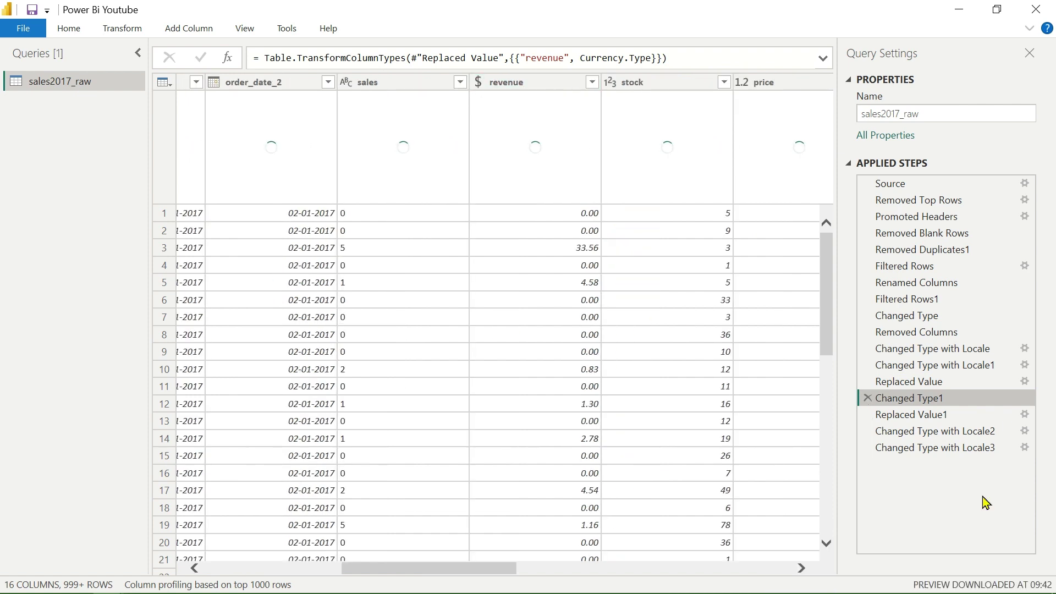
{"action": "scroll", "coordinate": [937, 410], "scroll_direction": "right", "scroll_amount": 3}
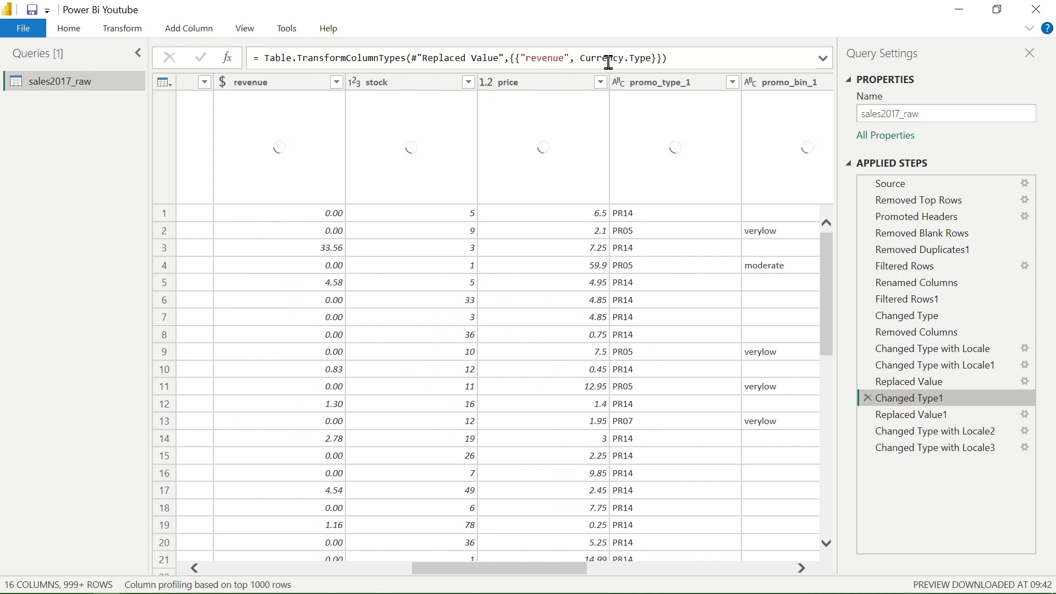
{"action": "left_click", "coordinate": [922, 423]}
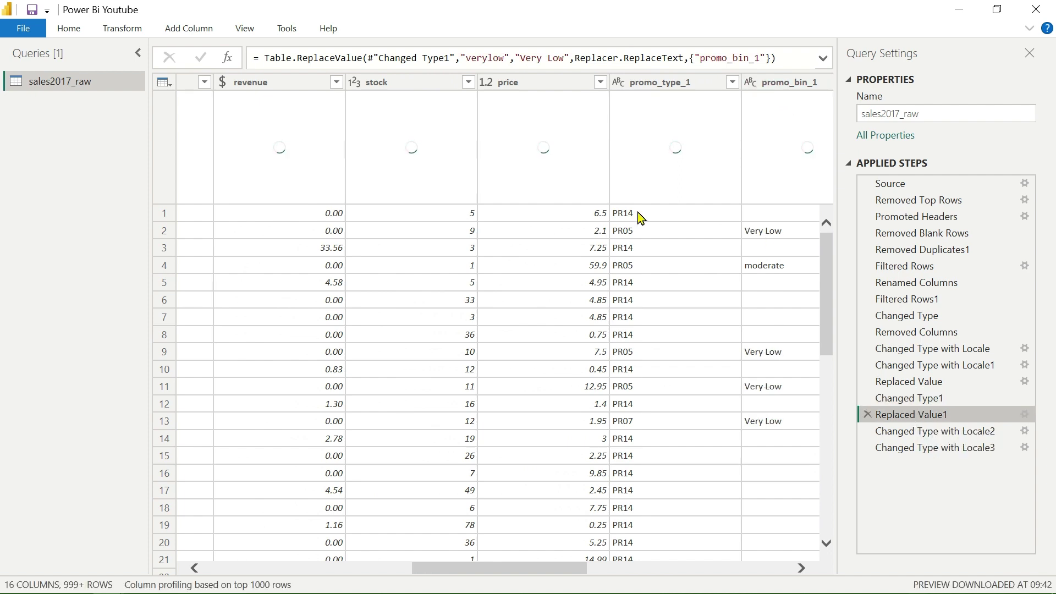
{"action": "left_click", "coordinate": [481, 56]}
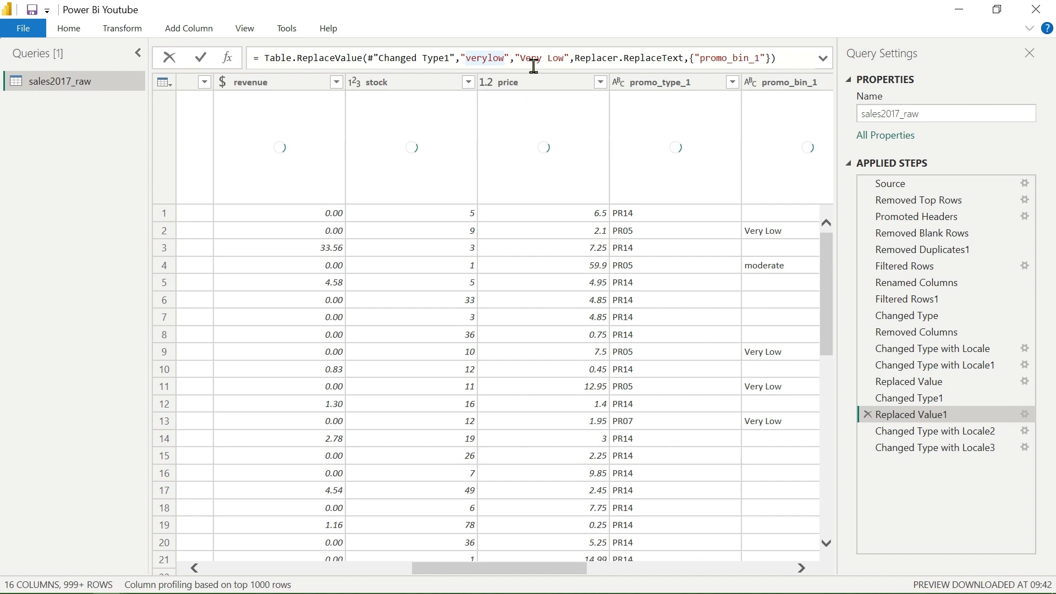
{"action": "left_click", "coordinate": [981, 434]}
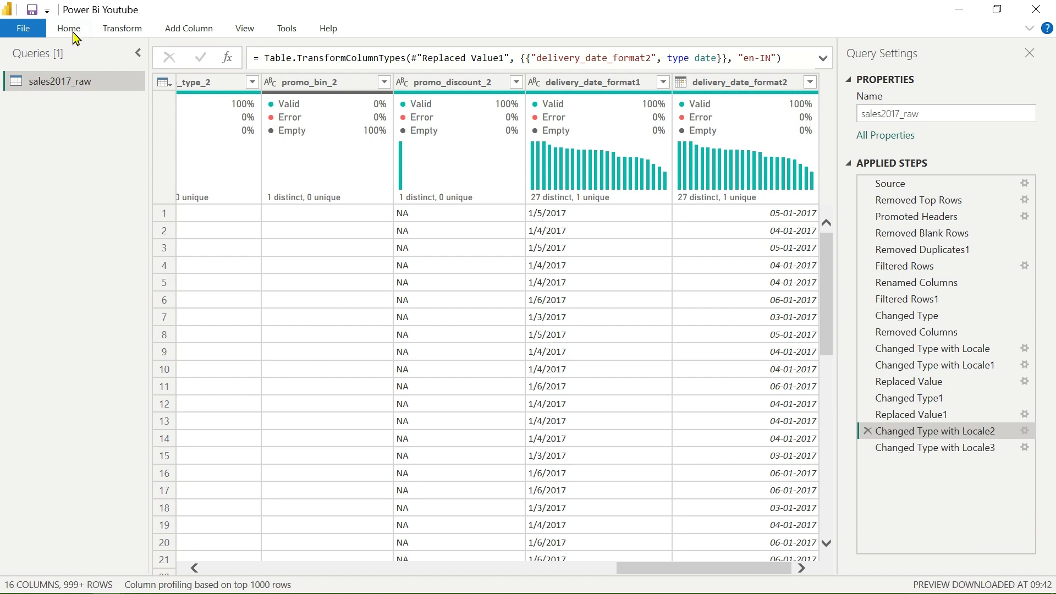
Close Power Query Editor and apply the query to return to the report.
{"action": "mouse_move", "coordinate": [329, 186]}
{"action": "scroll", "coordinate": [350, 354], "scroll_direction": "left", "scroll_amount": 8}
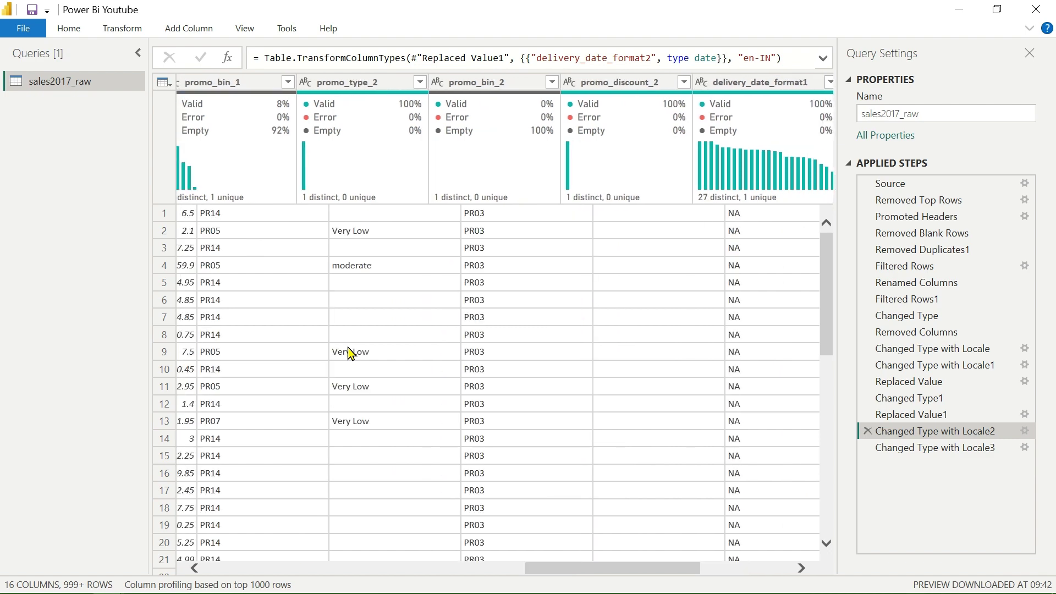
{"action": "scroll", "coordinate": [351, 353], "scroll_direction": "left", "scroll_amount": 2}
{"action": "scroll", "coordinate": [351, 354], "scroll_direction": "left", "scroll_amount": 10}
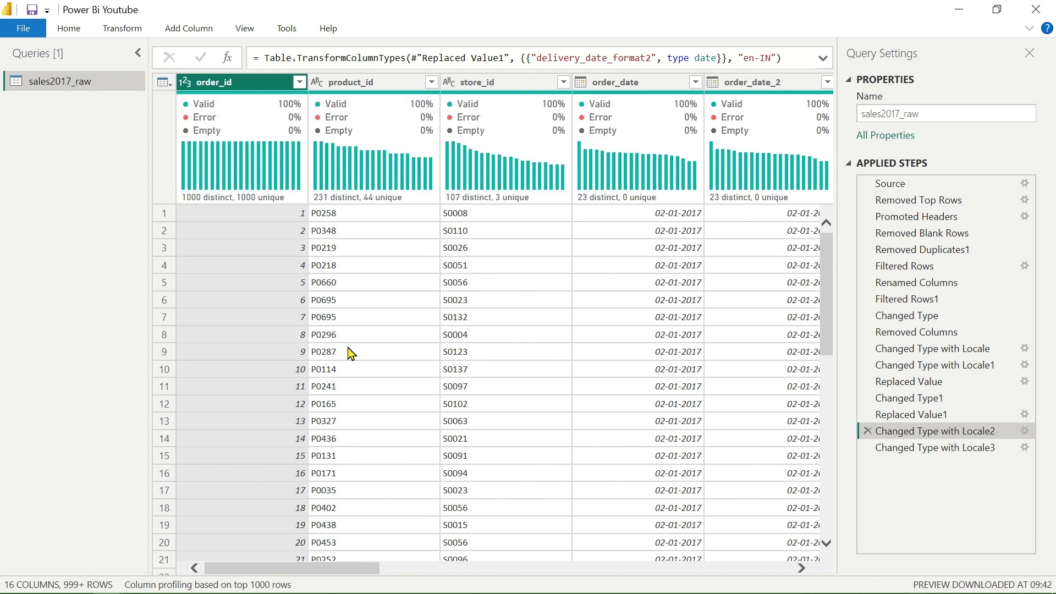
{"action": "left_click", "coordinate": [72, 33]}
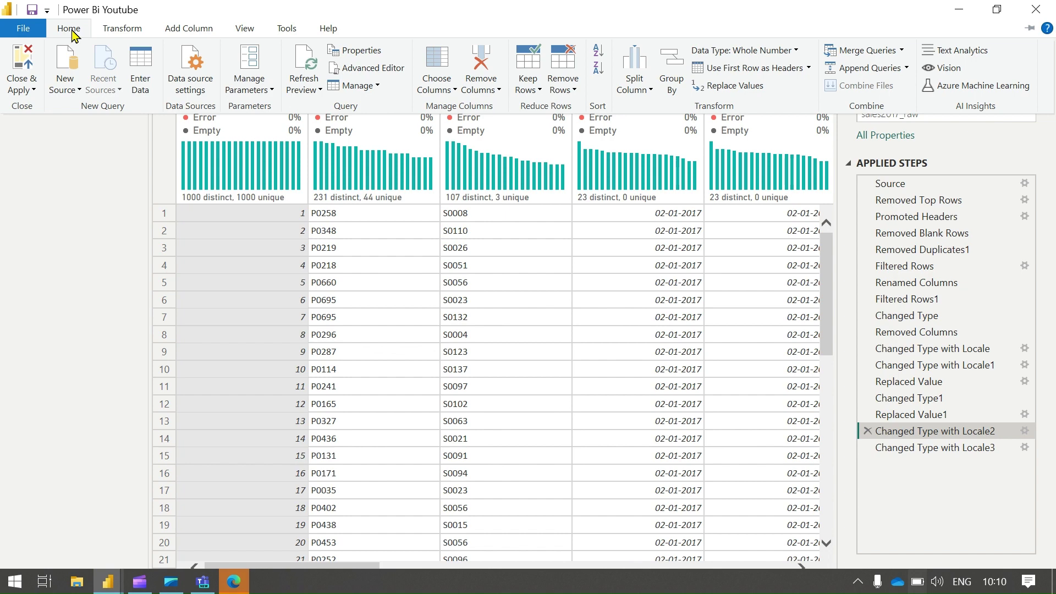
{"action": "left_click", "coordinate": [22, 58]}
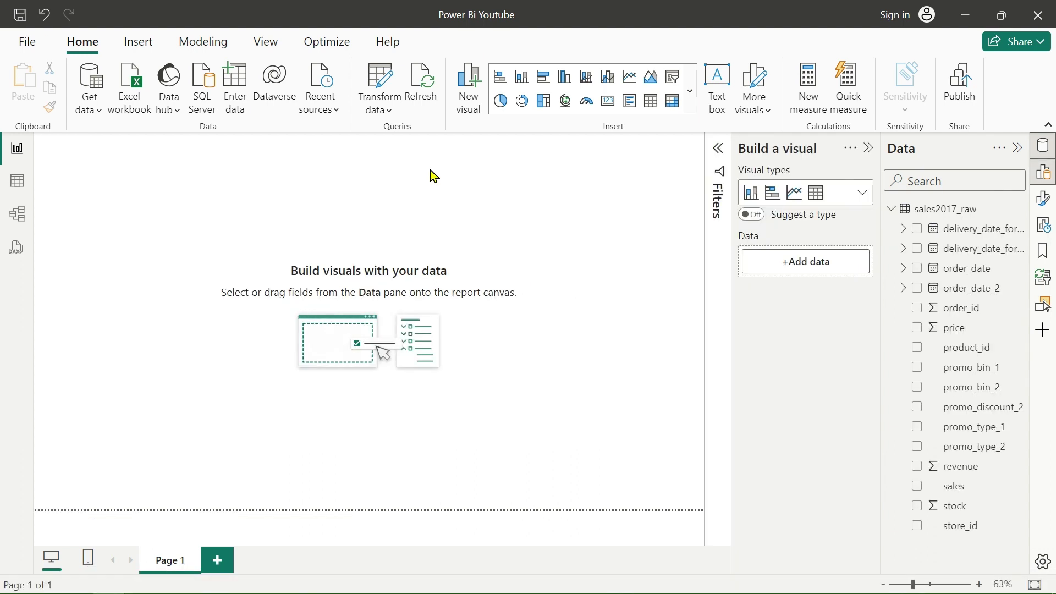
Insert an empty stacked column chart on Page 1 and enlarge it mainly in width.
{"action": "left_click", "coordinate": [522, 80]}
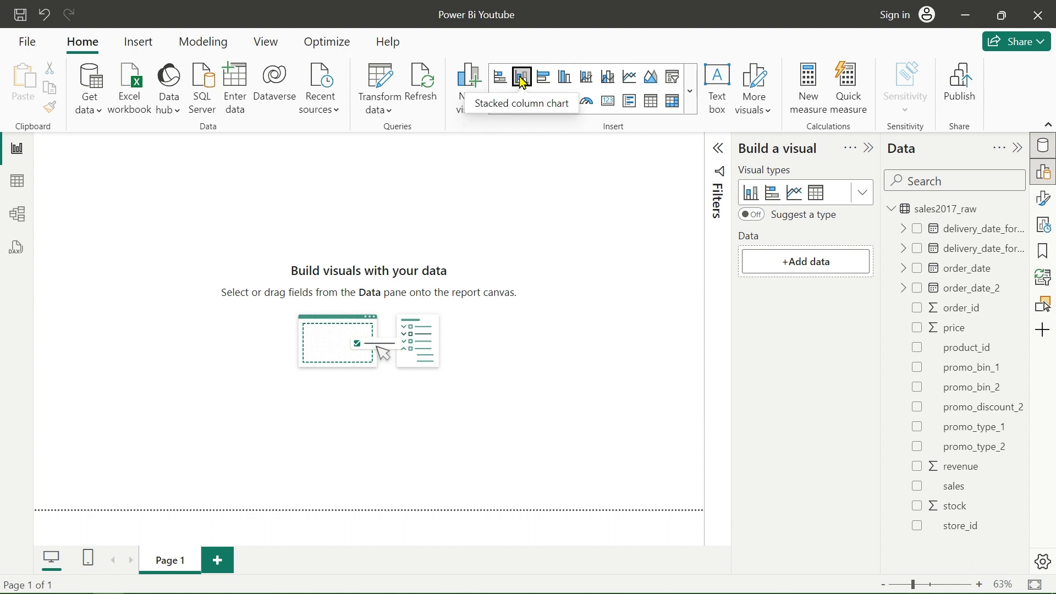
{"action": "left_click", "coordinate": [522, 80]}
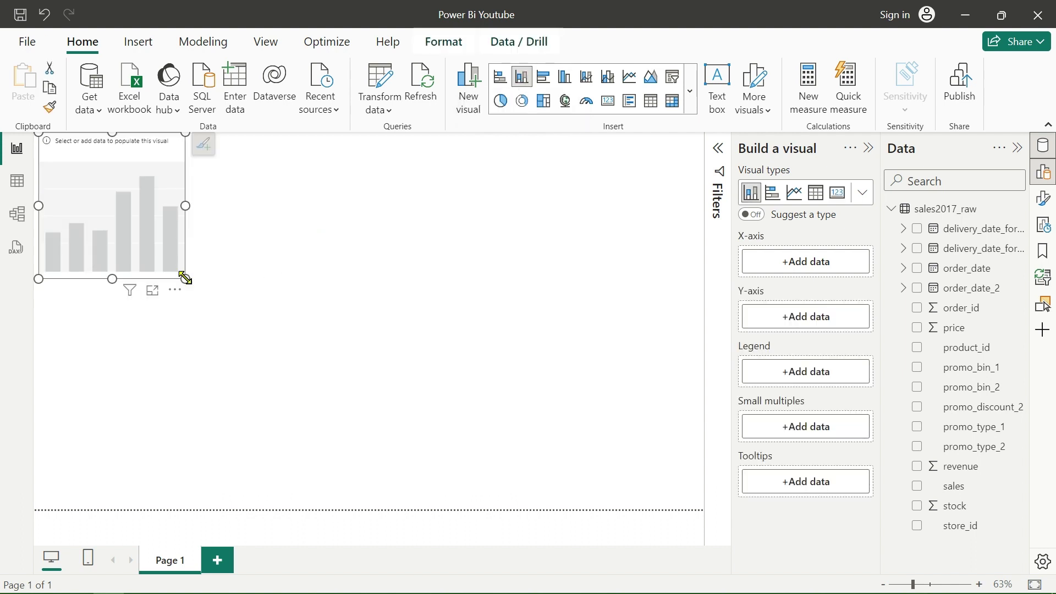
{"action": "left_click_drag", "start_coordinate": [185, 278], "coordinate": [254, 291]}
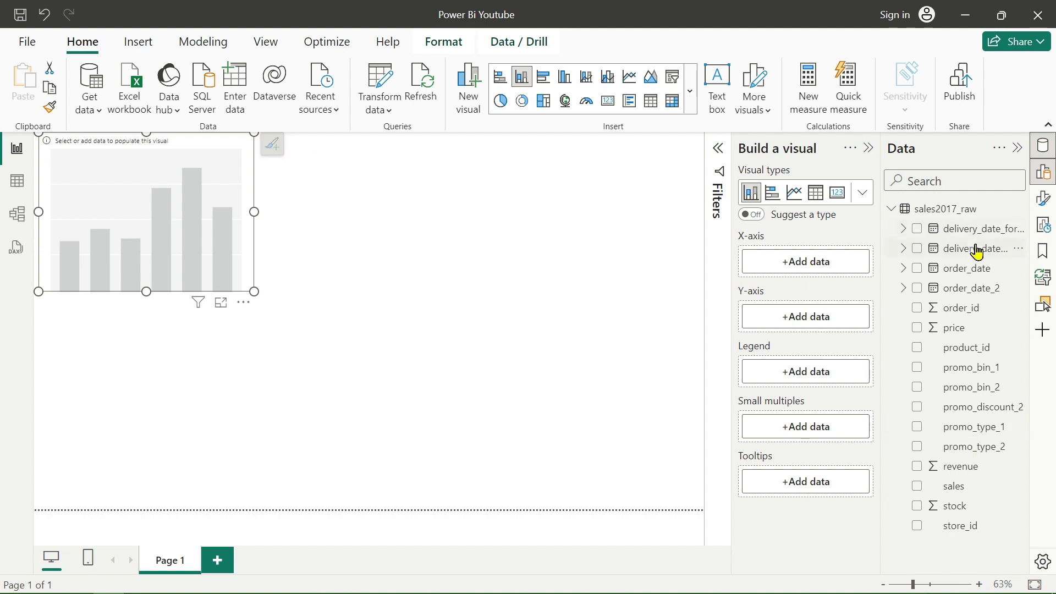
Add the revenue field to the stacked column chart's Y-axis and enlarge the chart in both width and height.
{"action": "left_click", "coordinate": [918, 467]}
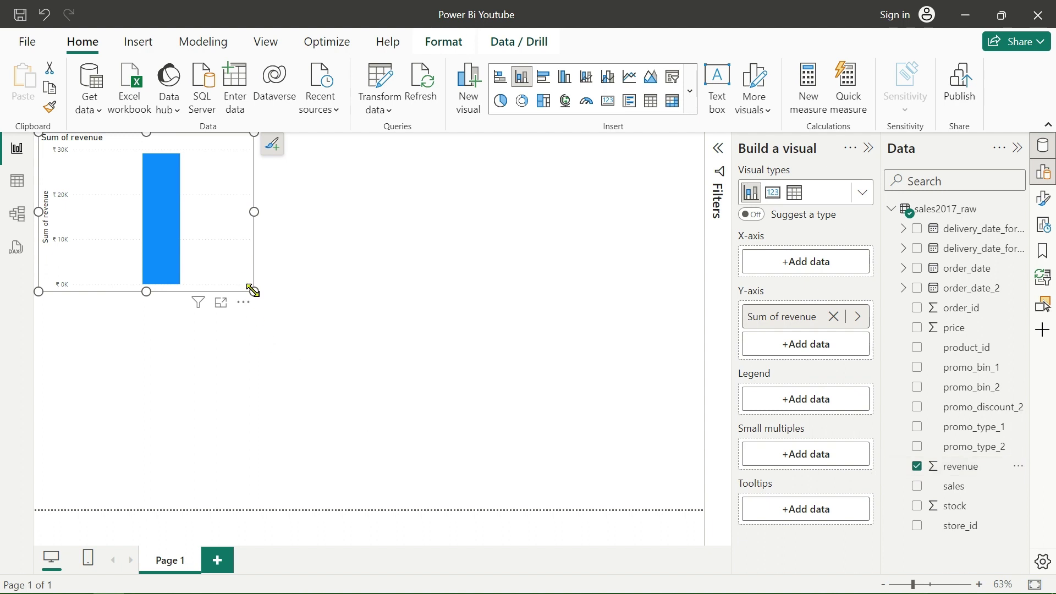
{"action": "left_click_drag", "start_coordinate": [253, 291], "coordinate": [455, 413]}
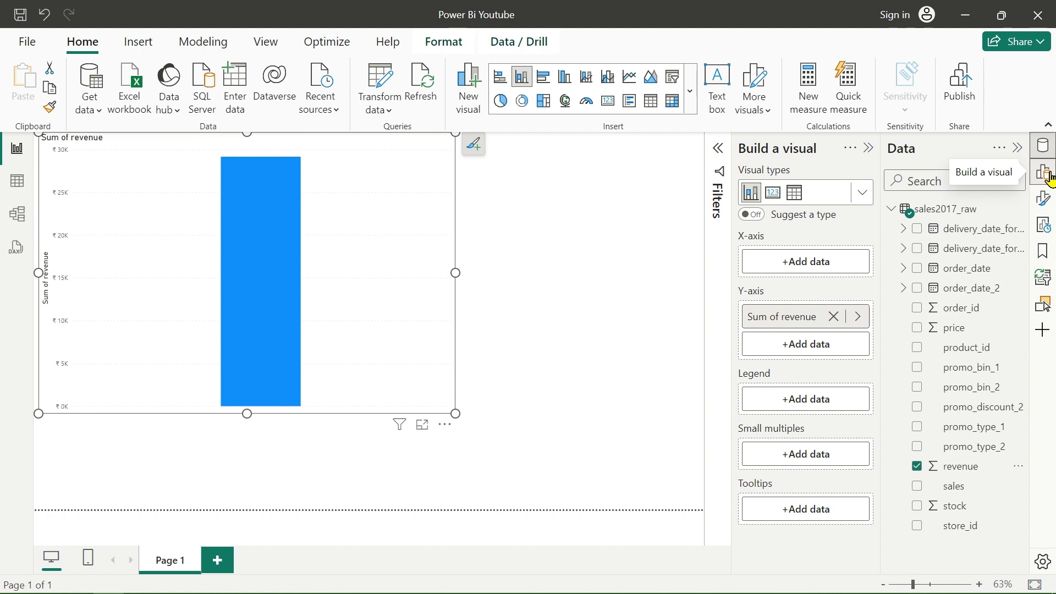
Review the panes offered in the pane switcher, and toggle the Build a visual pane off and on again.
{"action": "left_click", "coordinate": [1044, 332]}
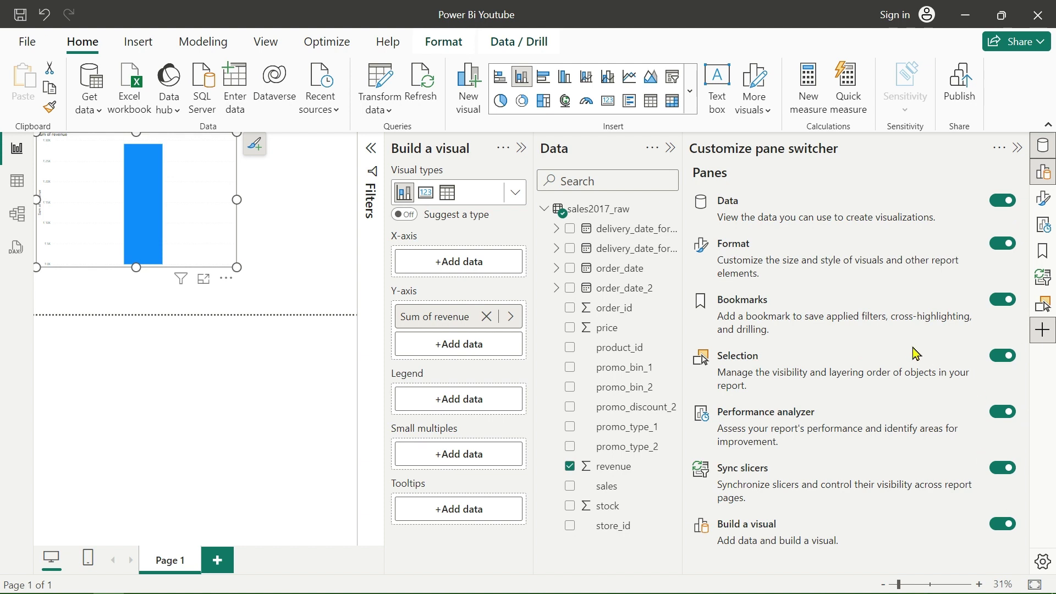
{"action": "left_click", "coordinate": [1021, 152]}
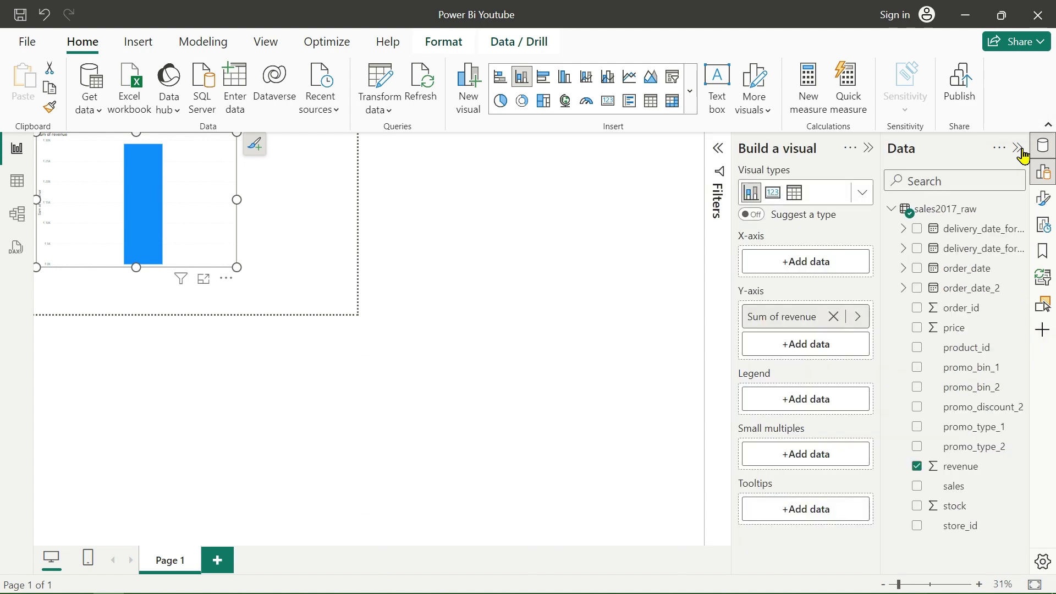
{"action": "left_click", "coordinate": [1044, 177]}
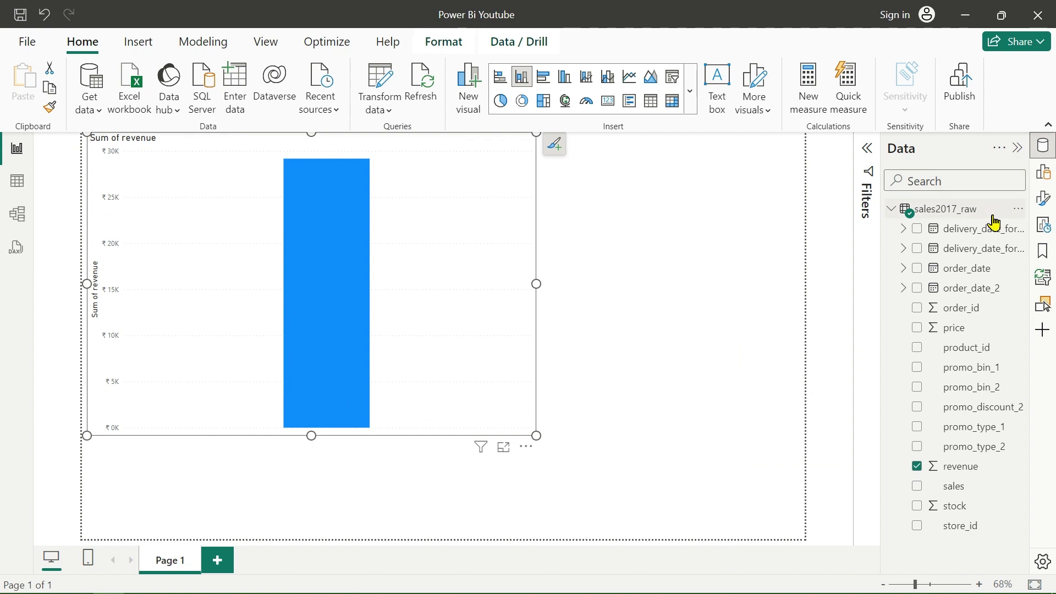
{"action": "left_click", "coordinate": [1044, 174]}
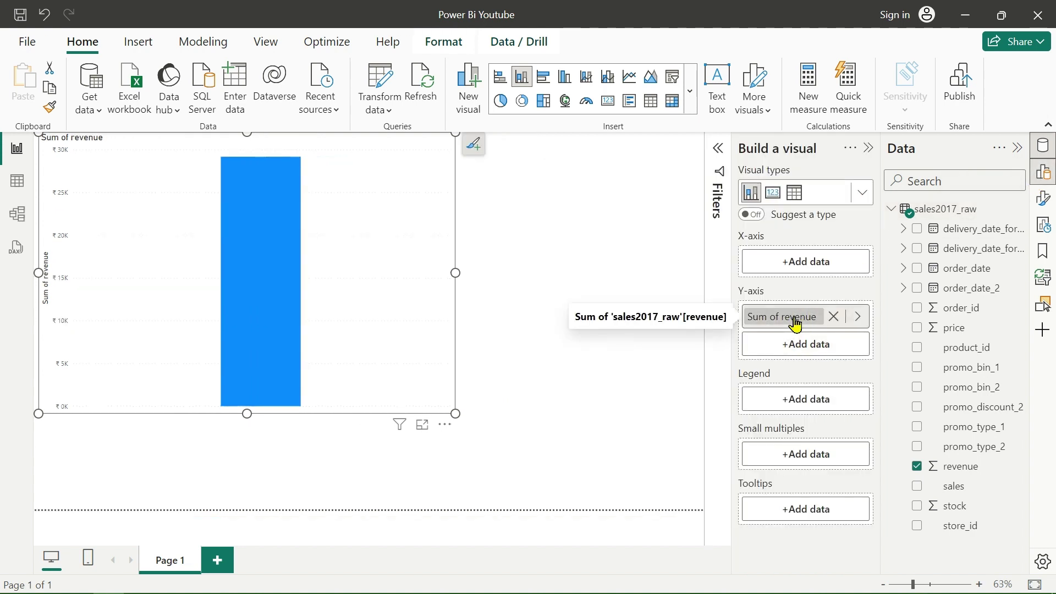
Try the Average aggregation for revenue on the chart's Y-axis, and set it back to Sum.
{"action": "left_click", "coordinate": [797, 322]}
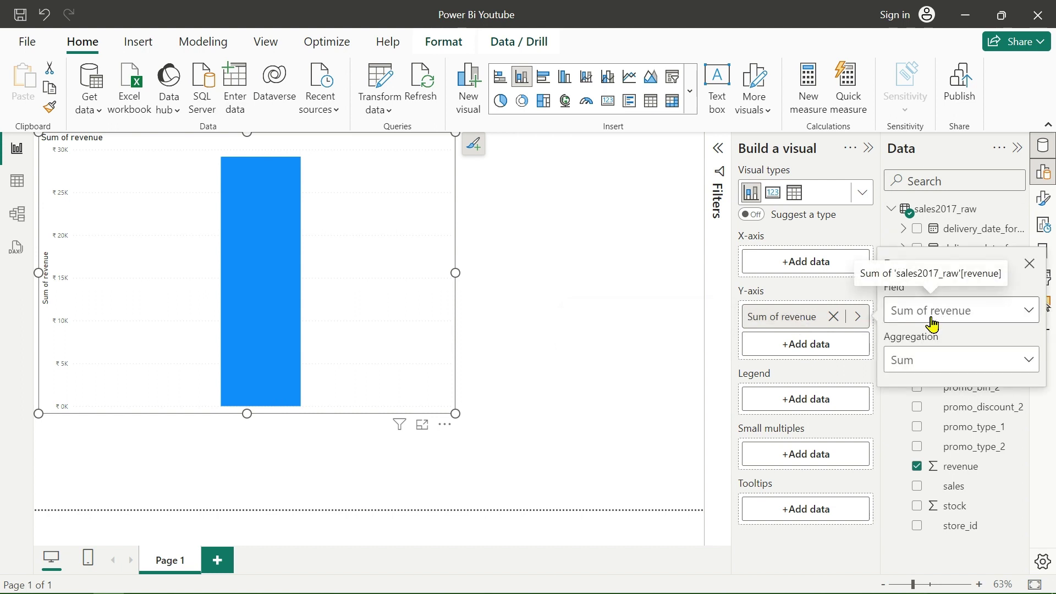
{"action": "left_click", "coordinate": [946, 363]}
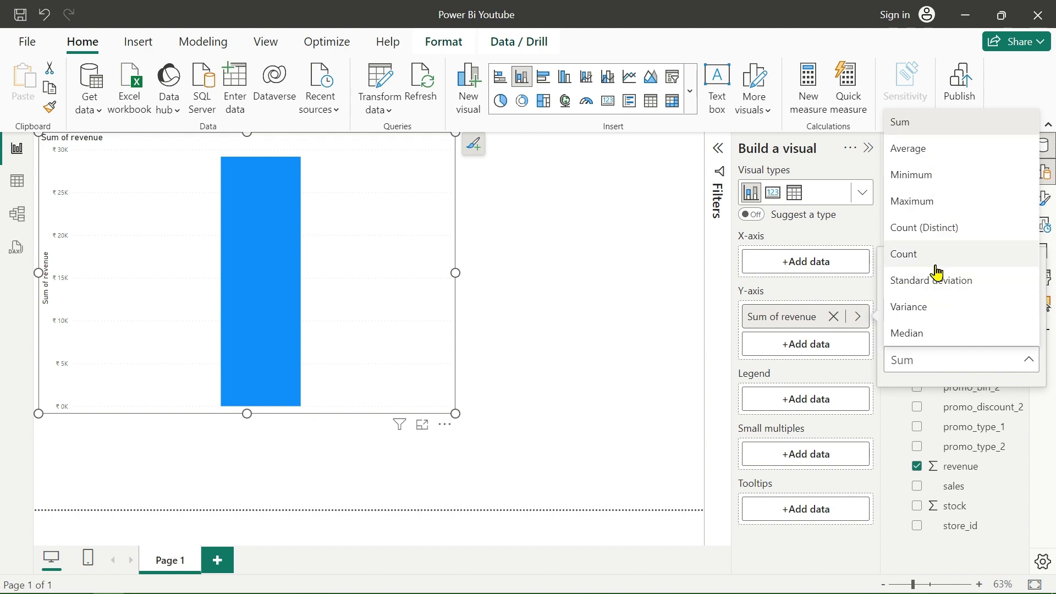
{"action": "left_click", "coordinate": [934, 162]}
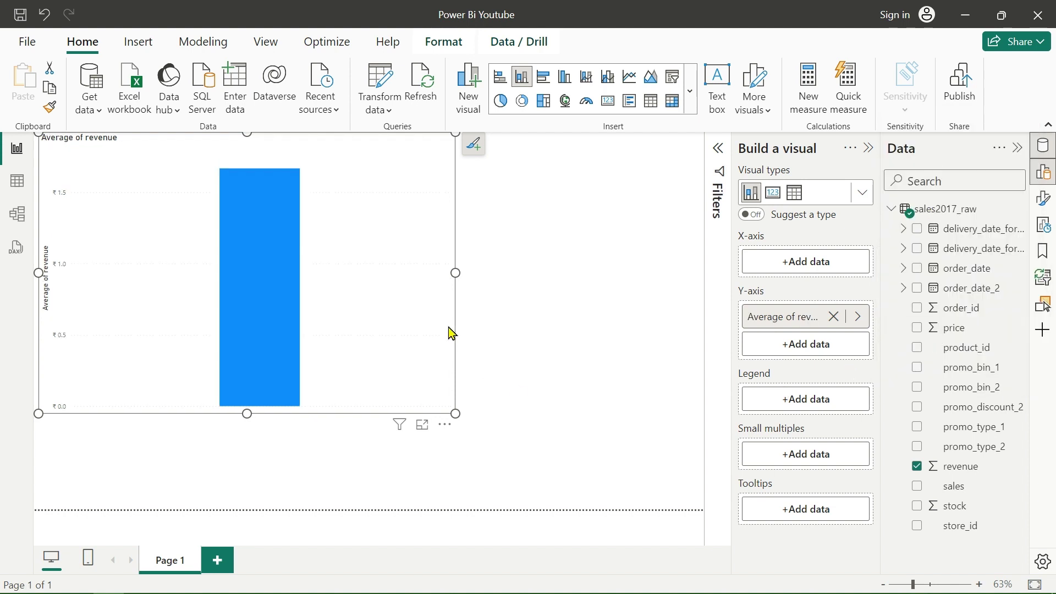
{"action": "left_click", "coordinate": [807, 326]}
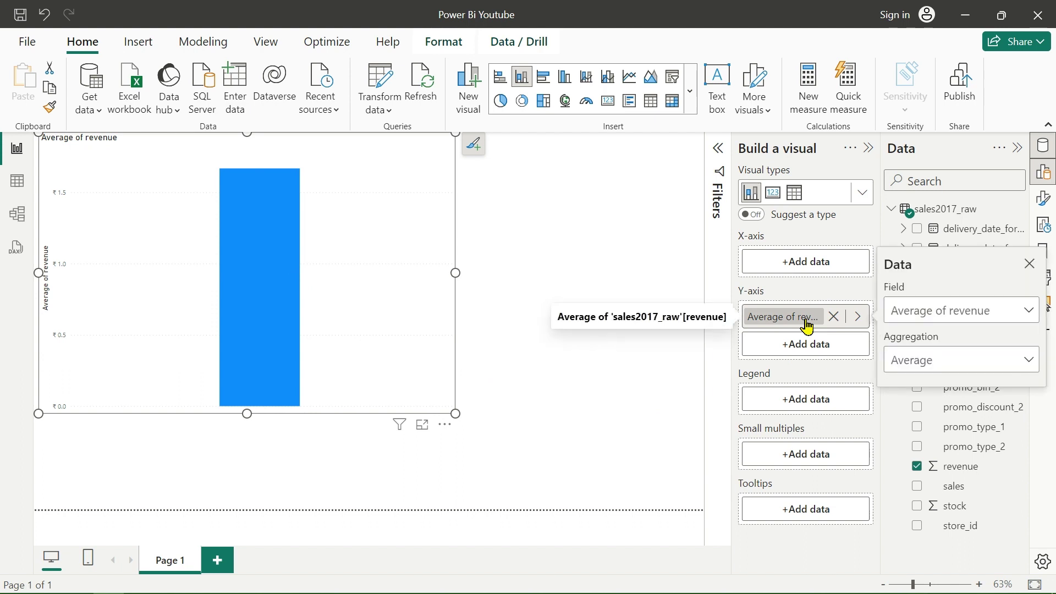
{"action": "left_click", "coordinate": [969, 363]}
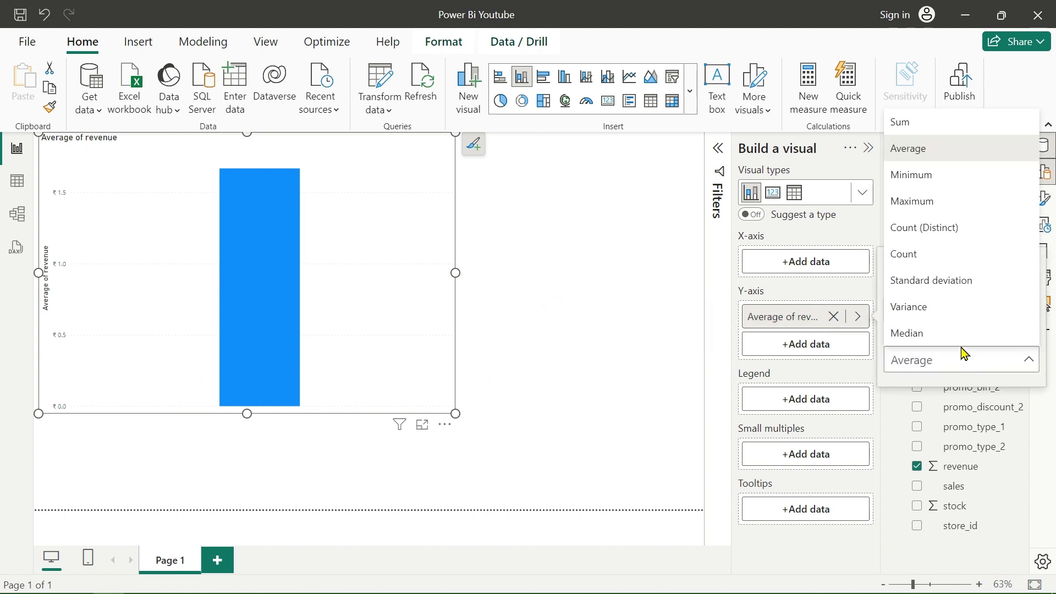
{"action": "left_click", "coordinate": [910, 123]}
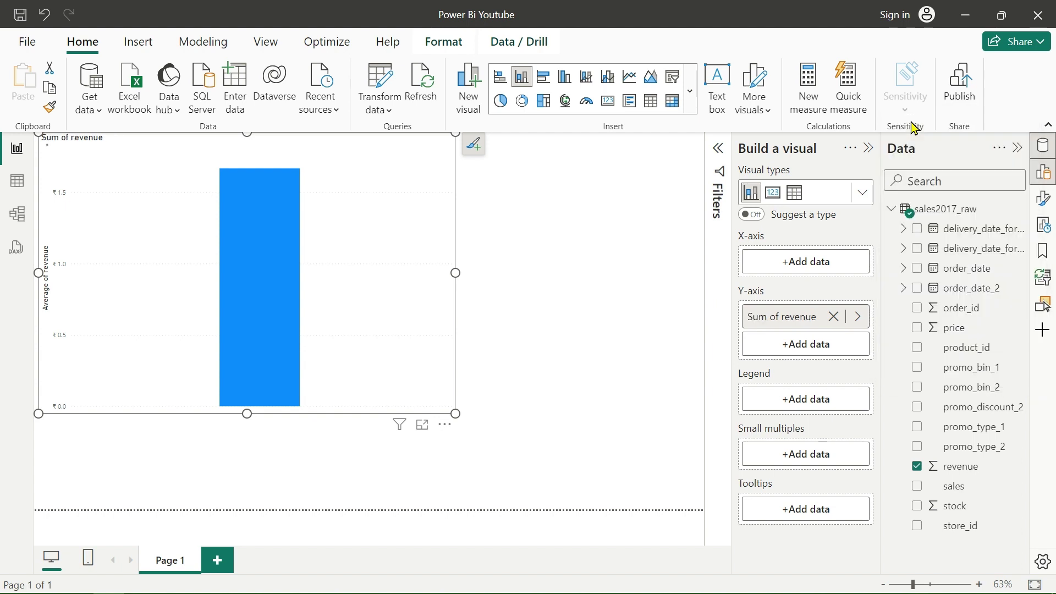
Add the stock field to the chart and move it from the Y-axis to the X-axis.
{"action": "left_click", "coordinate": [917, 508]}
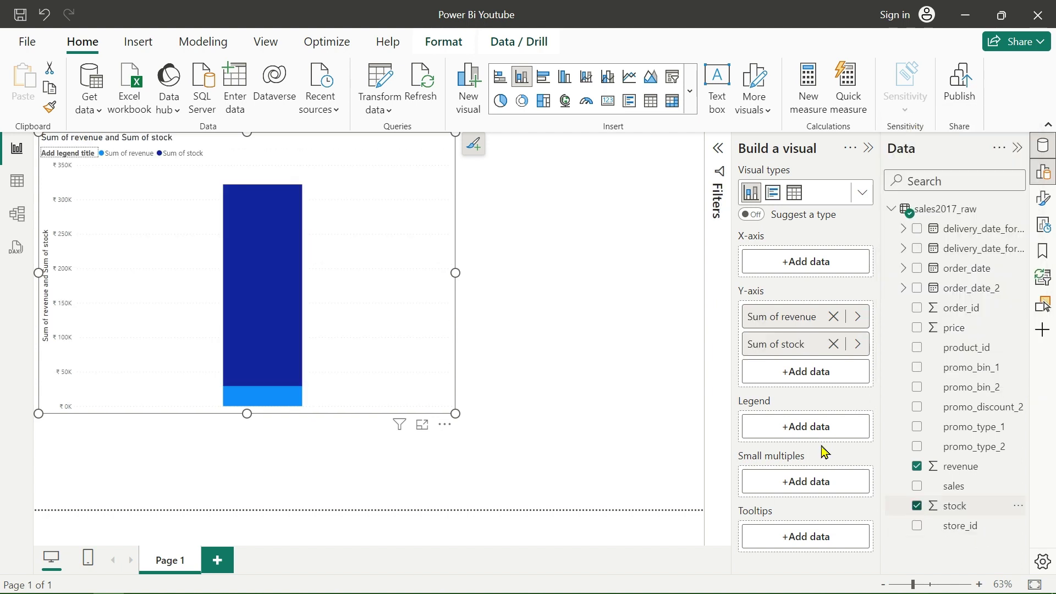
{"action": "left_click_drag", "start_coordinate": [778, 346], "coordinate": [788, 262]}
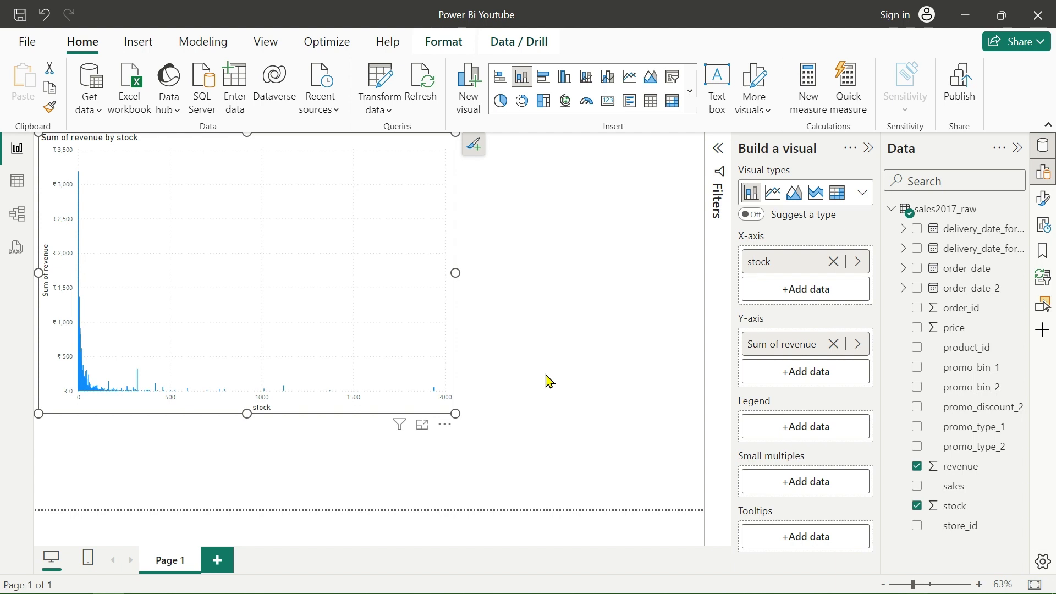
Examine the full gallery of available visual types, from bar and column charts to AI and other visuals, and close it.
{"action": "left_click", "coordinate": [690, 114]}
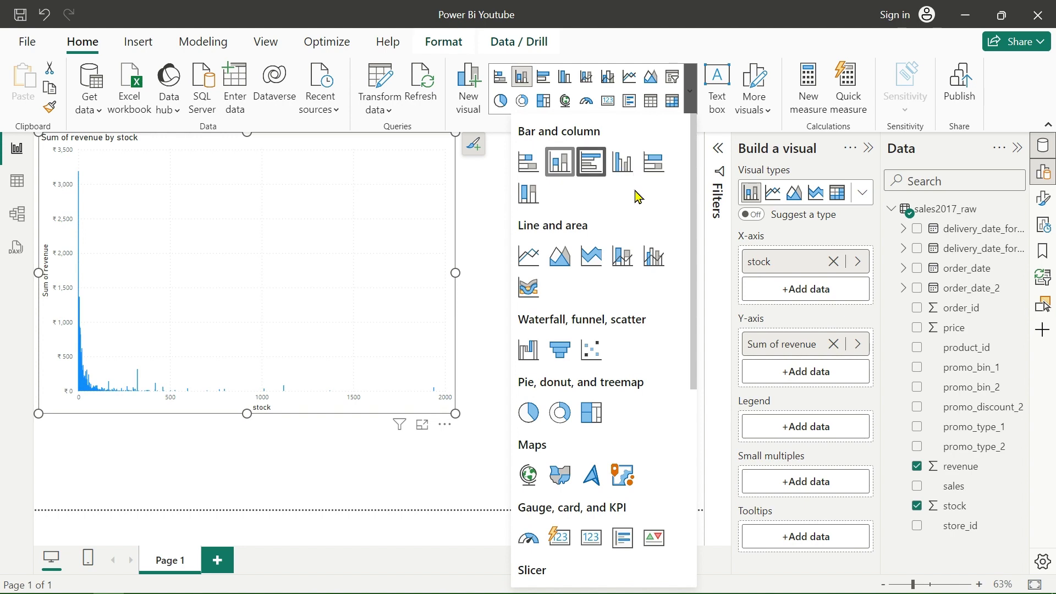
{"action": "scroll", "coordinate": [608, 467], "scroll_direction": "down", "scroll_amount": 1}
{"action": "scroll", "coordinate": [607, 468], "scroll_direction": "down", "scroll_amount": 4}
{"action": "scroll", "coordinate": [608, 467], "scroll_direction": "down", "scroll_amount": 2}
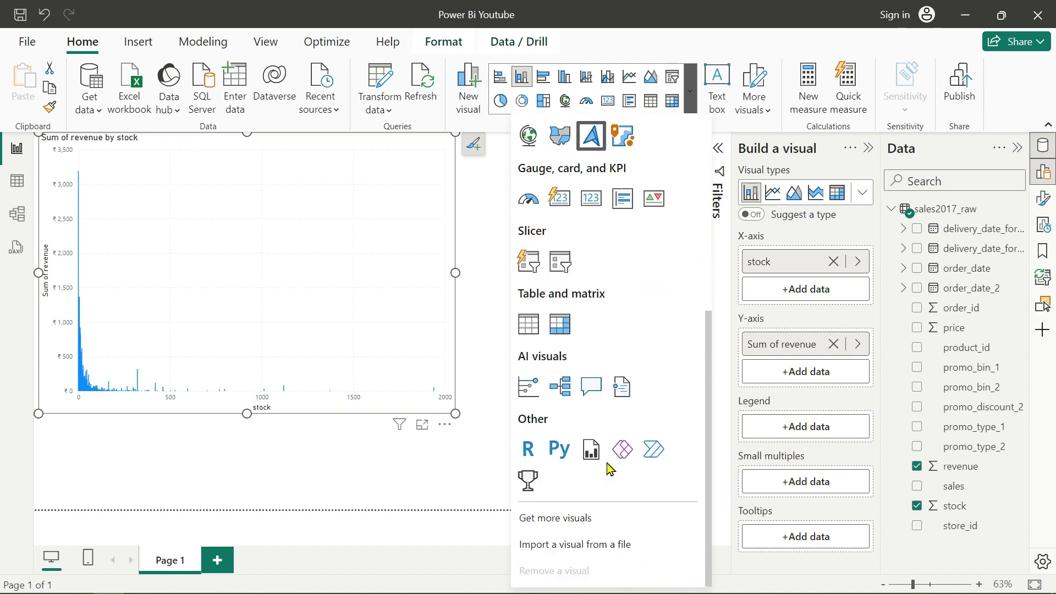
{"action": "scroll", "coordinate": [607, 468], "scroll_direction": "up", "scroll_amount": 2}
{"action": "scroll", "coordinate": [608, 468], "scroll_direction": "up", "scroll_amount": 5}
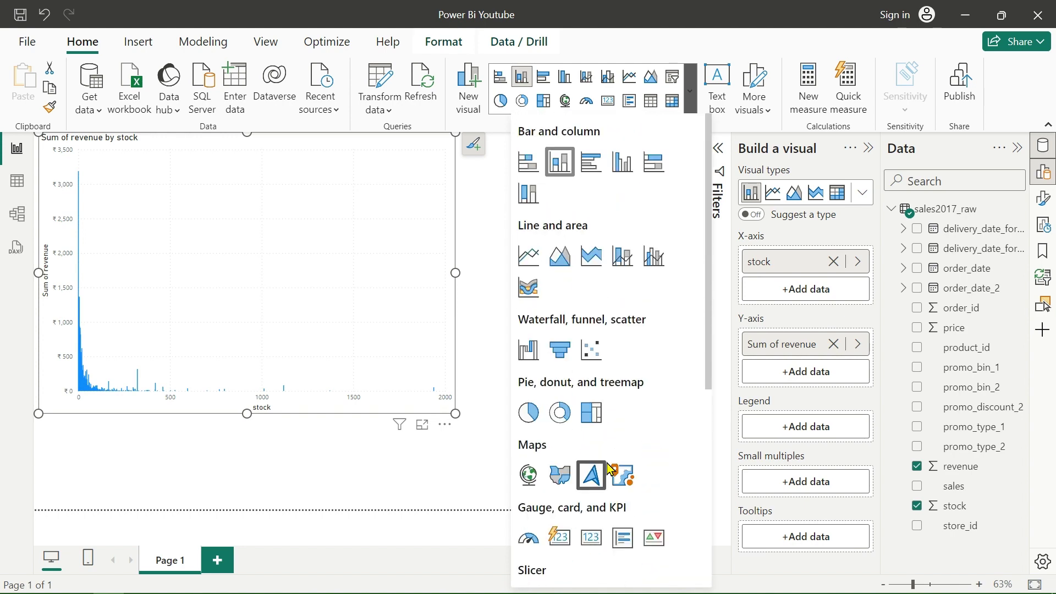
{"action": "left_click", "coordinate": [692, 94]}
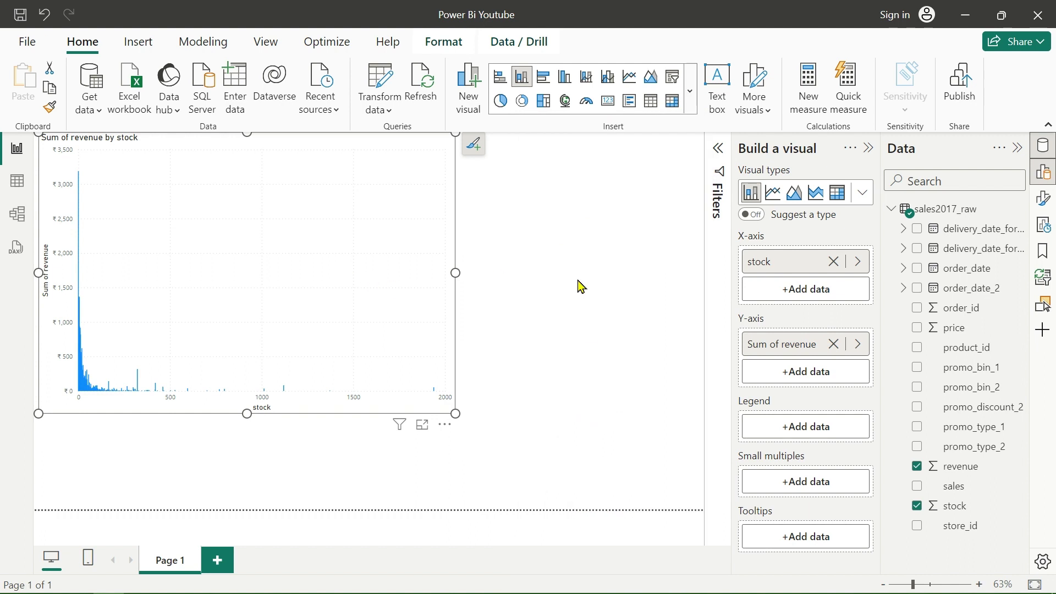